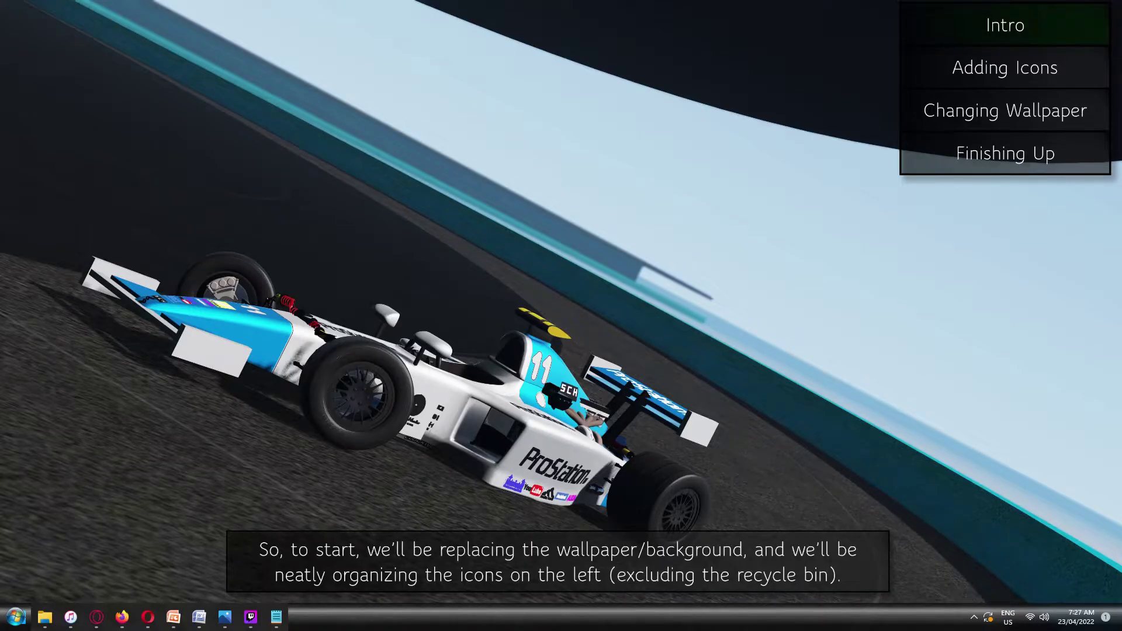
# Place the Opera GX Browser shortcut in the desktop's upper-left corner and move the Recycle Bin to the lower-right corner.
pyautogui.moveTo(1, 89); pyautogui.dragTo(42, 50)
pyautogui.moveTo(0, 409); pyautogui.dragTo(1095, 575)
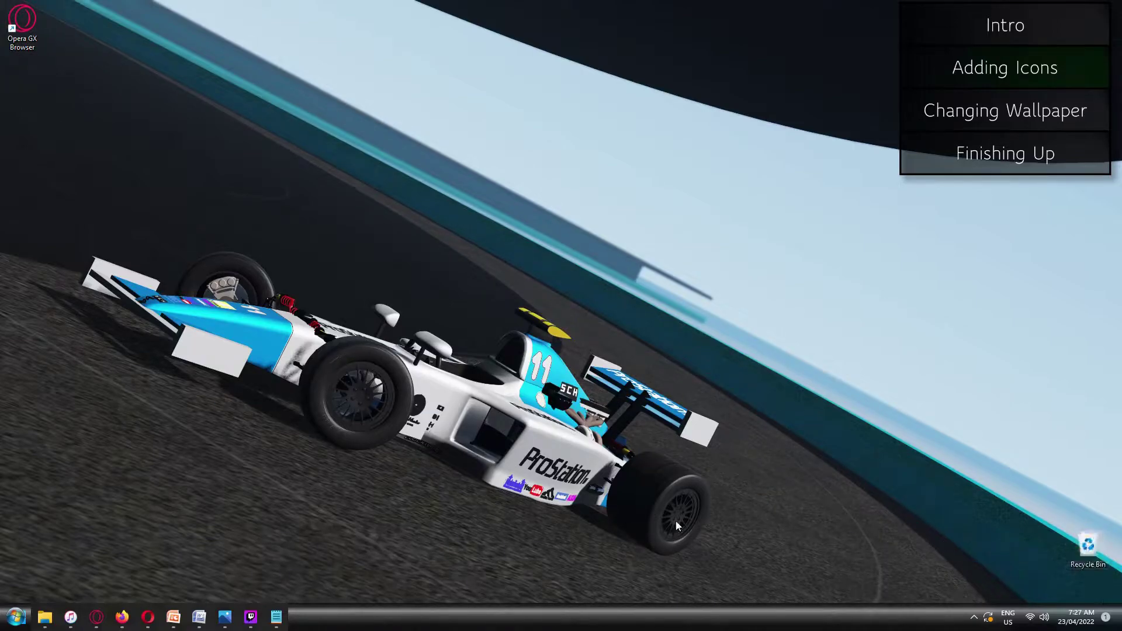
# Line up the Avast Free Antivirus, Acrobat Reader DC, Adobe Photoshop and OpenShot Video Editor shortcuts below Opera GX Browser.
pyautogui.moveTo(0, 176); pyautogui.dragTo(25, 82)
pyautogui.moveTo(0, 204); pyautogui.dragTo(26, 159)
pyautogui.click(119, 155)
pyautogui.moveTo(0, 304); pyautogui.dragTo(26, 202)
pyautogui.click(121, 191)
pyautogui.moveTo(0, 390); pyautogui.dragTo(25, 257)
pyautogui.click(103, 278)
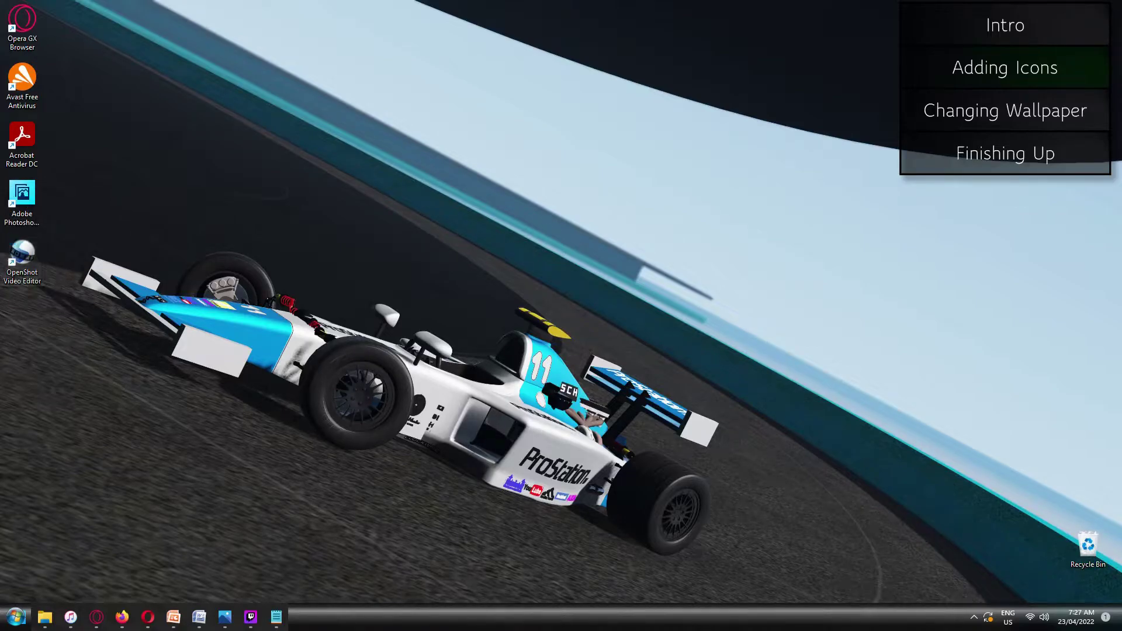
# Fill the rest of the first desktop column with TeamViewer, paint.net, Minecraft Launcher, SketchUp 2017 and Style Builder 2017 shortcuts.
pyautogui.moveTo(0, 380); pyautogui.dragTo(23, 313)
pyautogui.click(121, 321)
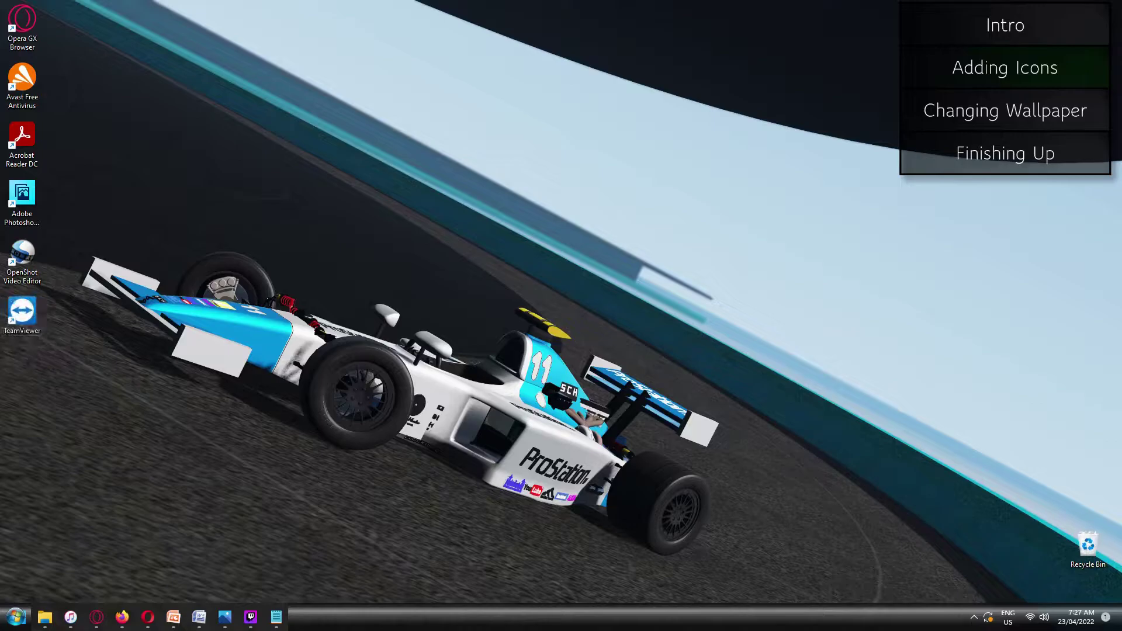
pyautogui.moveTo(0, 446)
pyautogui.mouseDown()
pyautogui.moveTo(87, 446)
pyautogui.moveTo(50, 372)
pyautogui.moveTo(36, 371)
pyautogui.mouseUp()
pyautogui.moveTo(65, 497)
pyautogui.mouseDown()
pyautogui.moveTo(50, 445)
pyautogui.moveTo(22, 411)
pyautogui.moveTo(65, 408)
pyautogui.mouseUp()
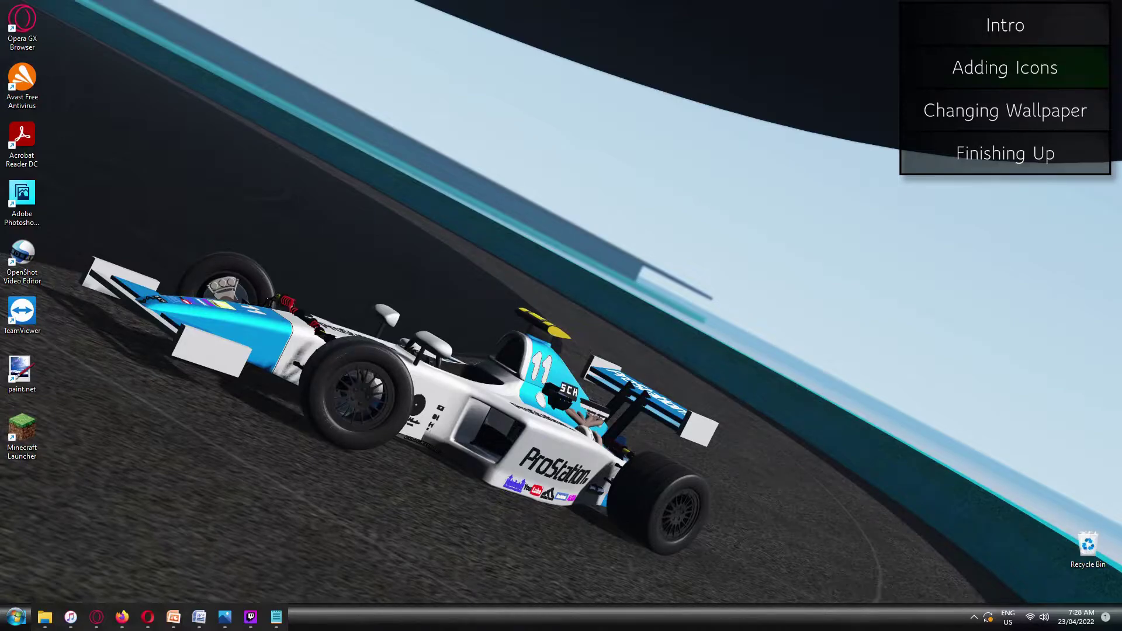
pyautogui.moveTo(47, 436); pyautogui.dragTo(17, 500)
pyautogui.moveTo(3, 501)
pyautogui.mouseDown()
pyautogui.moveTo(37, 496)
pyautogui.moveTo(29, 483)
pyautogui.moveTo(51, 545)
pyautogui.moveTo(29, 547)
pyautogui.mouseUp()
pyautogui.click(136, 461)
pyautogui.click(159, 507)
# Start a second desktop column with the LayOut 2017, Dev-C++ and Twitch Studio shortcuts.
pyautogui.moveTo(3, 275); pyautogui.dragTo(71, 25)
pyautogui.click(144, 116)
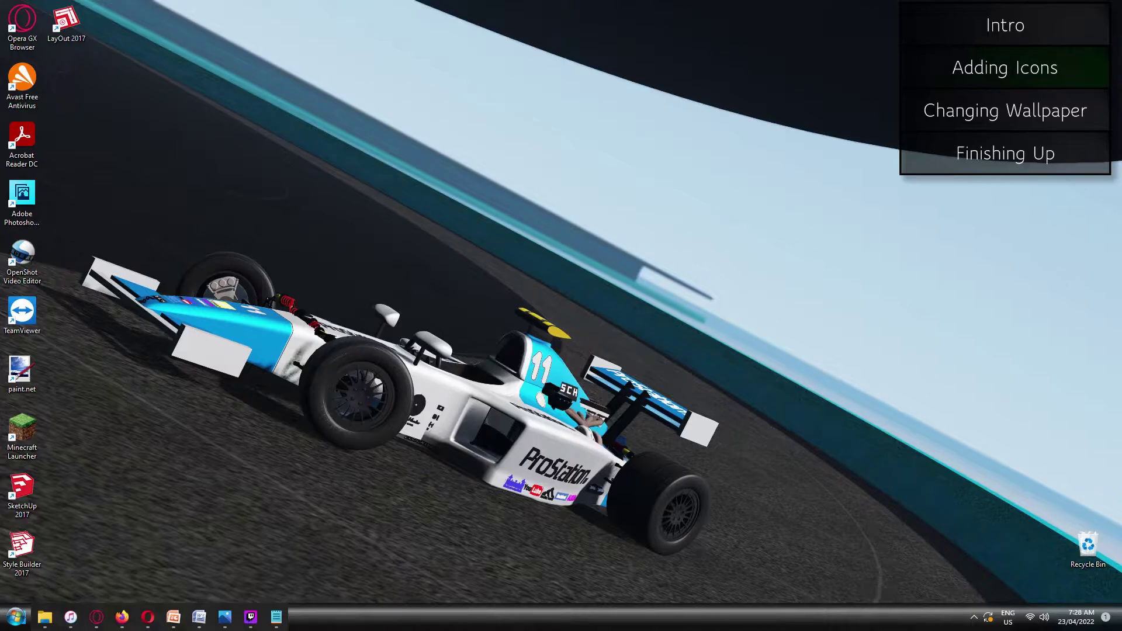
pyautogui.moveTo(63, 92); pyautogui.dragTo(63, 91)
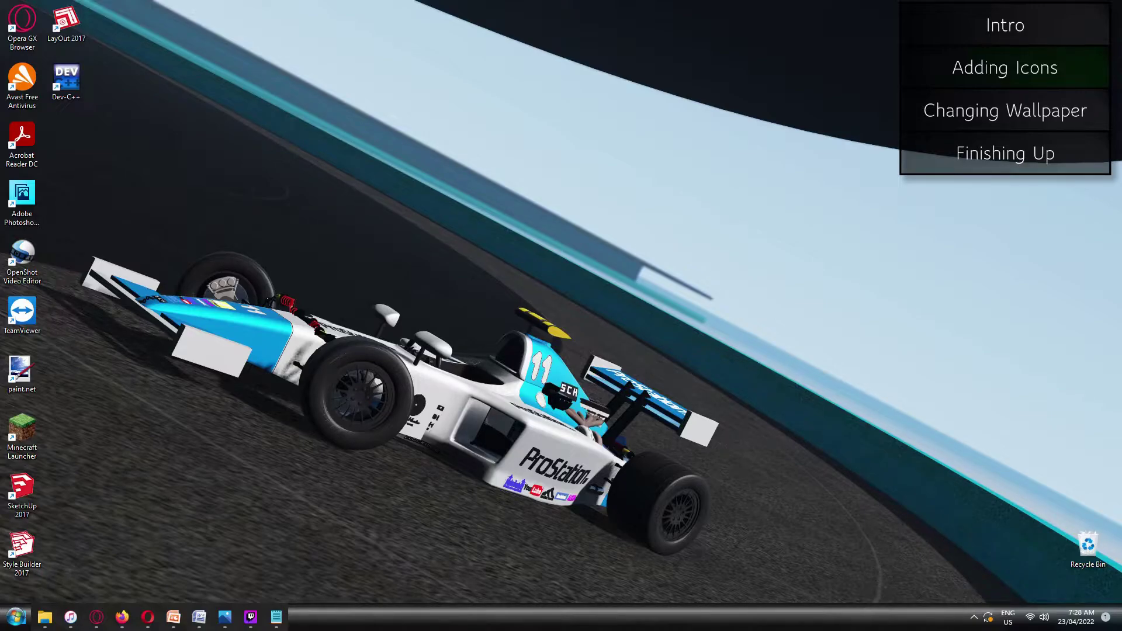
pyautogui.moveTo(86, 164); pyautogui.dragTo(67, 144)
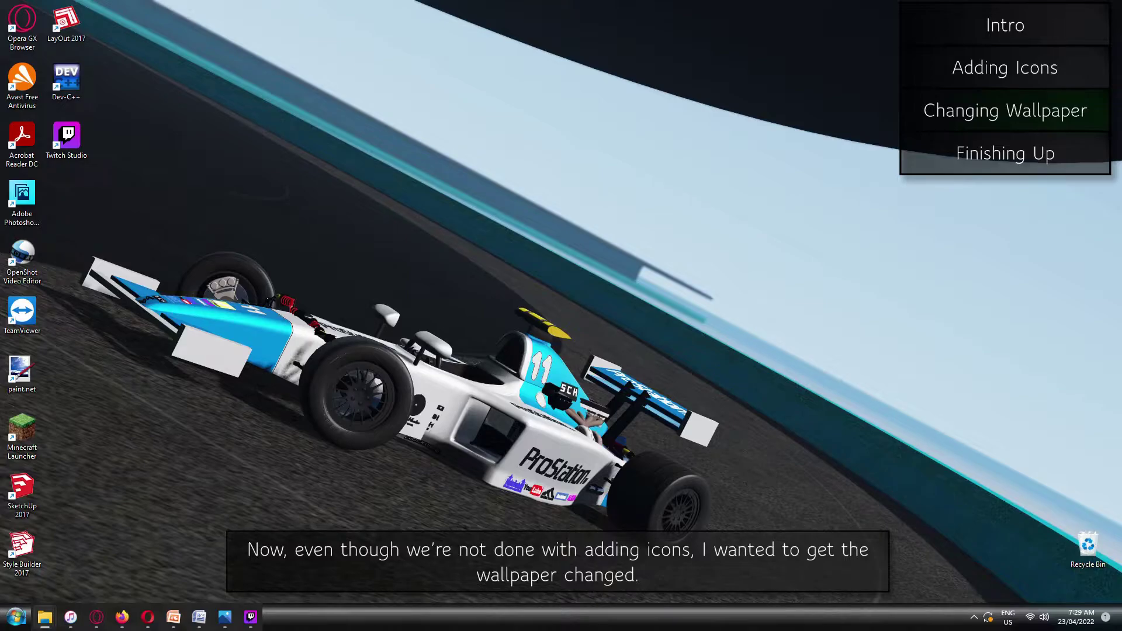
# Set the "OSHolder2019-Powered Steel64 Wallpaper" image from the Steel64 folder as desktop background and close the folder window.
pyautogui.click(45, 617)
pyautogui.moveTo(465, 101); pyautogui.dragTo(695, 47)
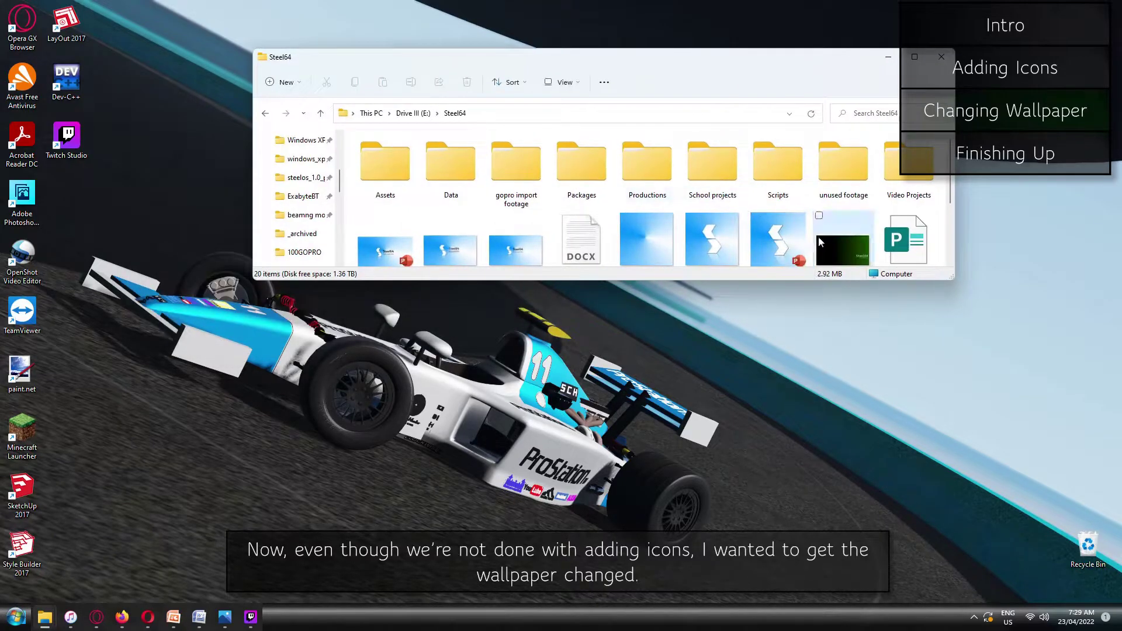
pyautogui.click(657, 83)
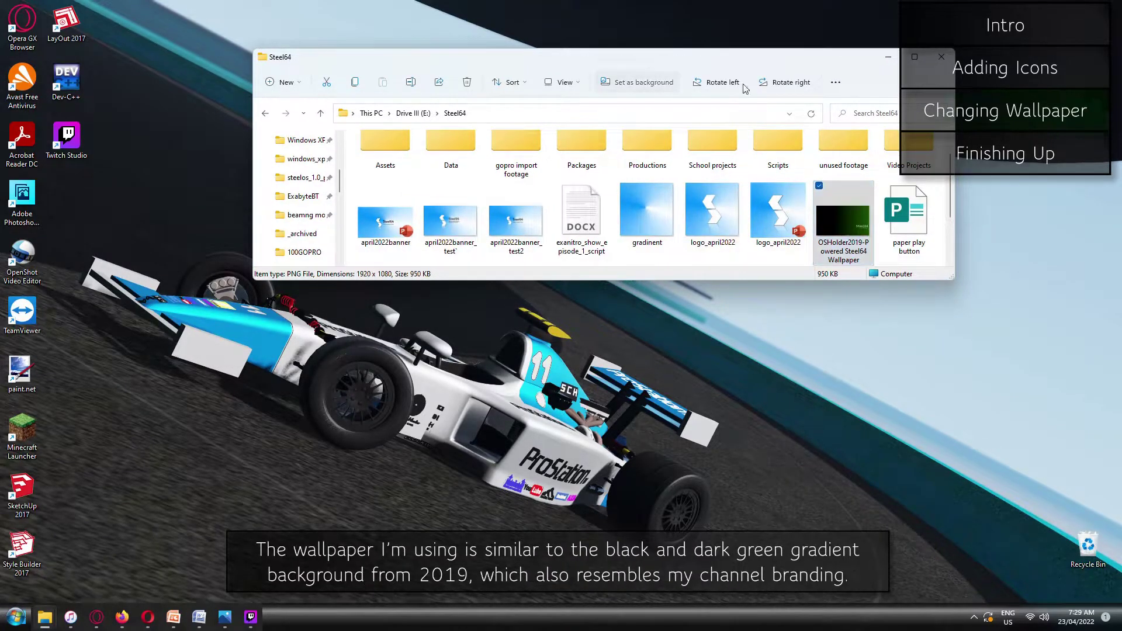
pyautogui.hotkey('alt', 'F4')
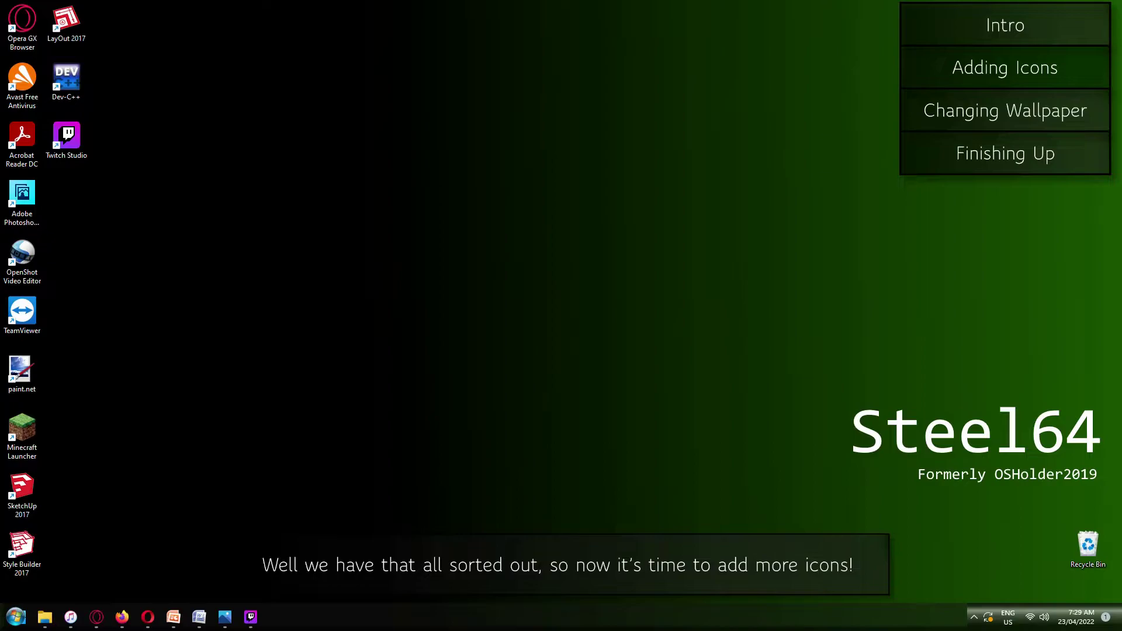
# Add Flat Assembler (FASM), Google Earth Pro, CCleaner and Bandizip shortcuts below Twitch Studio in the second column.
pyautogui.moveTo(36, 368)
pyautogui.mouseDown()
pyautogui.moveTo(117, 257)
pyautogui.moveTo(78, 191)
pyautogui.mouseUp()
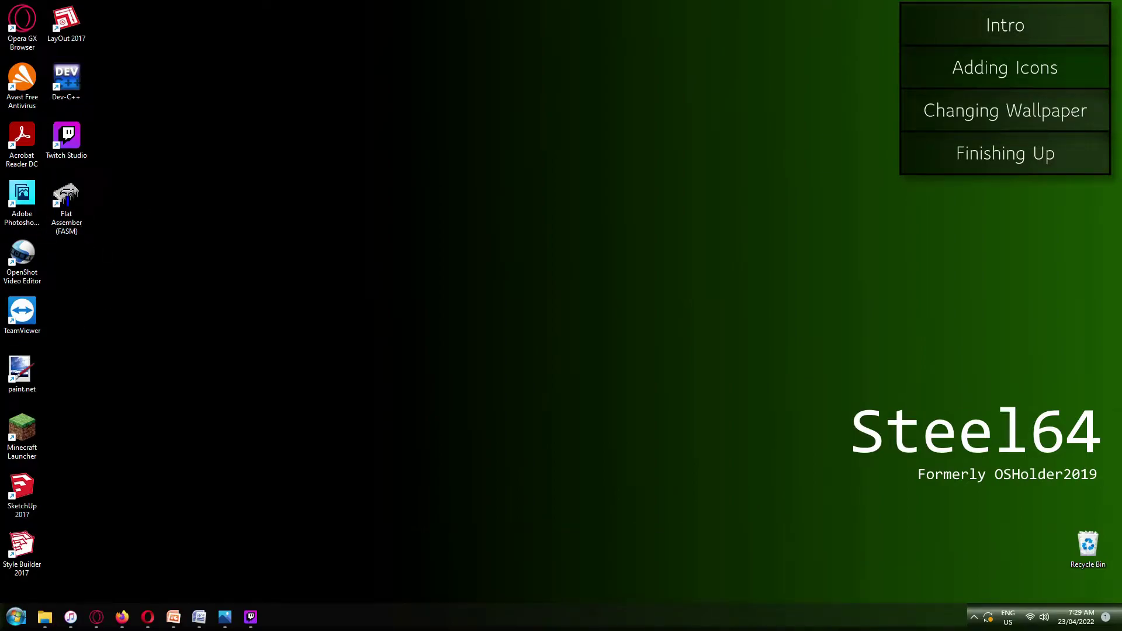
pyautogui.moveTo(148, 323); pyautogui.dragTo(80, 264)
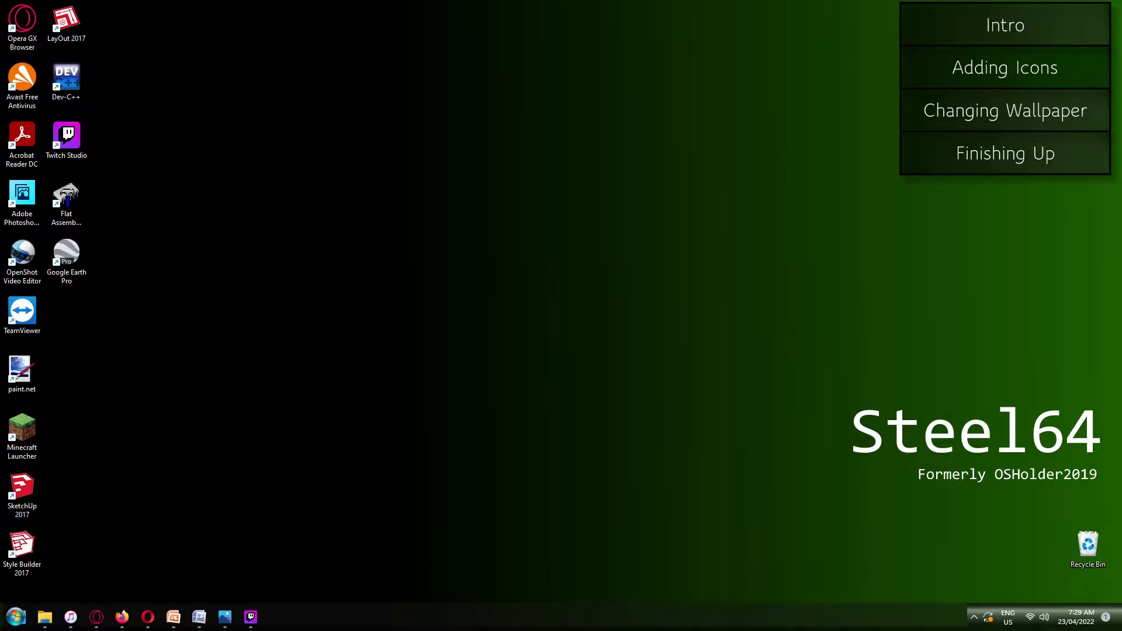
pyautogui.click(136, 315)
pyautogui.moveTo(93, 458); pyautogui.dragTo(81, 377)
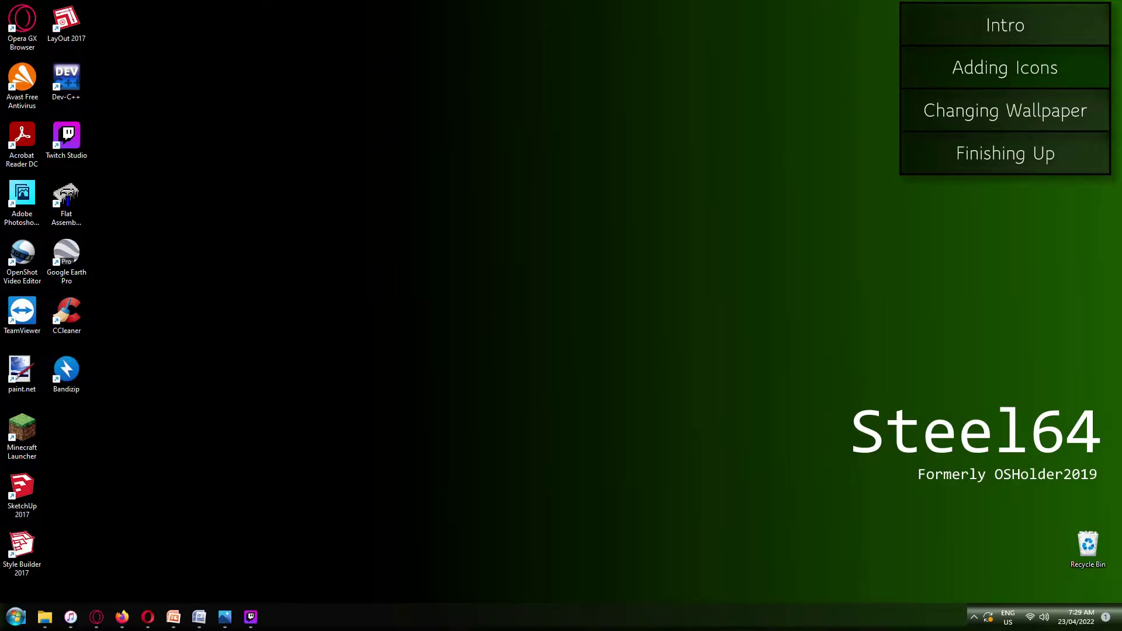
# Complete the second desktop column with the QuickTime Player, VMware Workstation 16 Player and Scratch 3 shortcuts.
pyautogui.moveTo(88, 416); pyautogui.dragTo(78, 435)
pyautogui.click(178, 414)
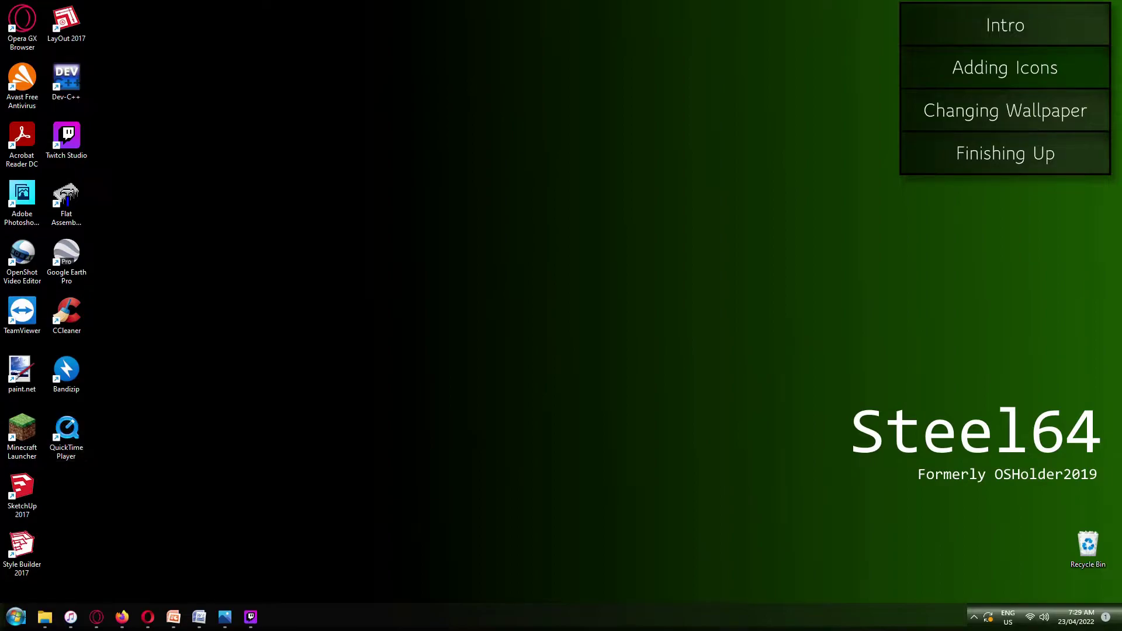
pyautogui.moveTo(87, 535); pyautogui.dragTo(78, 493)
pyautogui.click(138, 478)
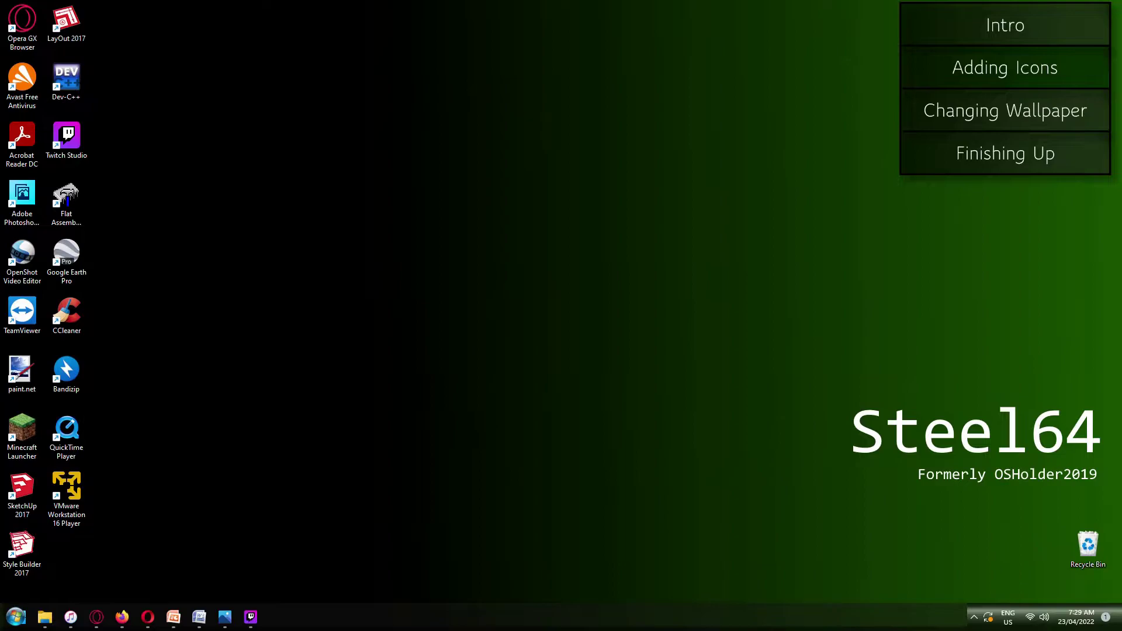
pyautogui.moveTo(33, 506); pyautogui.dragTo(76, 544)
pyautogui.click(192, 478)
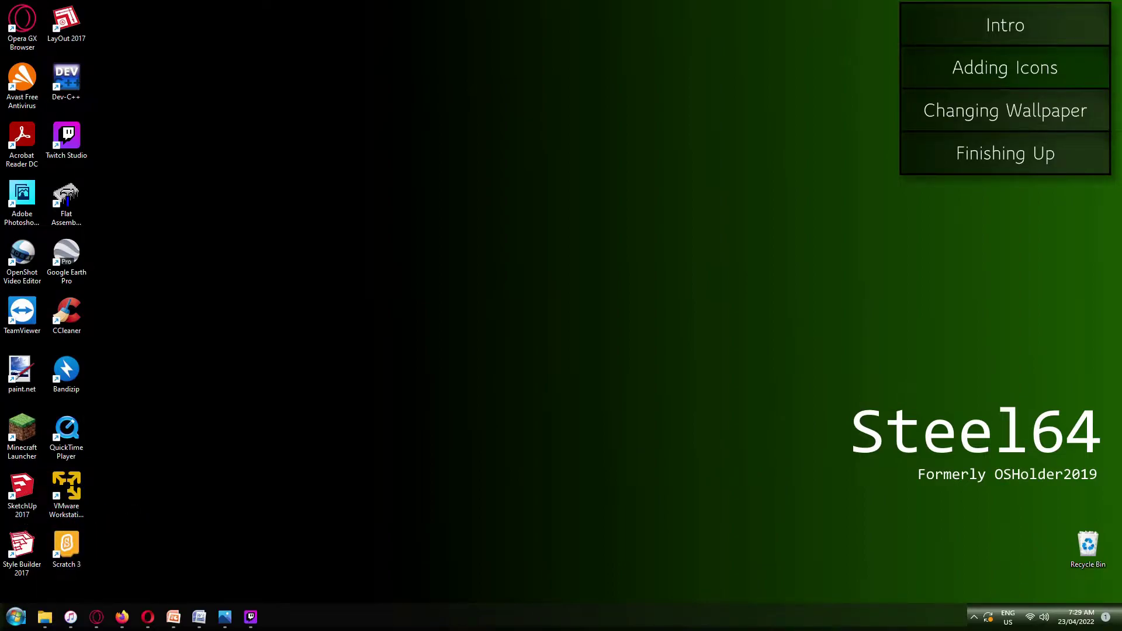
# Start a third desktop column with the Notepad++, Logitech G HUB and Python 3.7.2 IDLE shortcuts.
pyautogui.moveTo(180, 54); pyautogui.dragTo(124, 24)
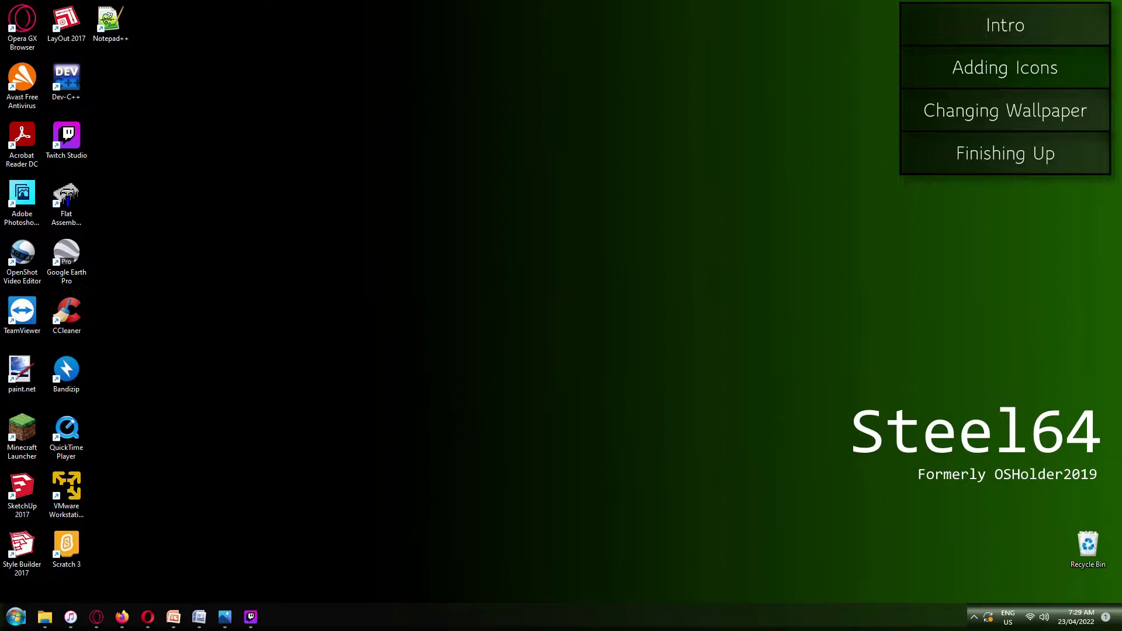
pyautogui.moveTo(98, 272); pyautogui.dragTo(115, 91)
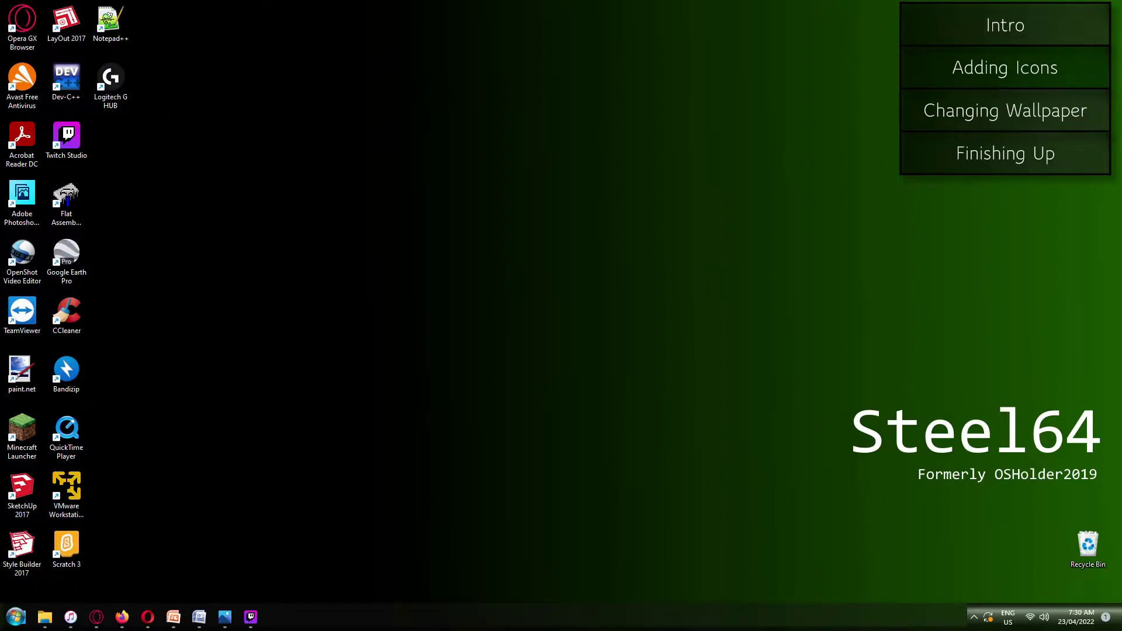
pyautogui.moveTo(107, 176); pyautogui.dragTo(111, 143)
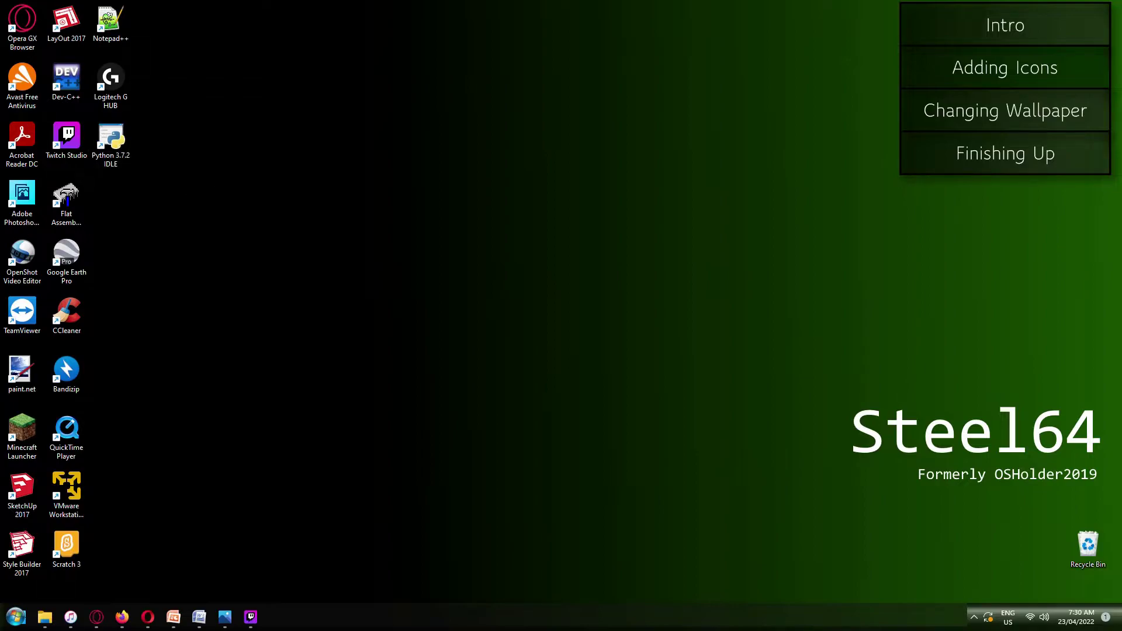
# Add TI Connect CE, GeForce Experience and Steam shortcuts below Python IDLE in the third column.
pyautogui.moveTo(0, 316); pyautogui.dragTo(114, 201)
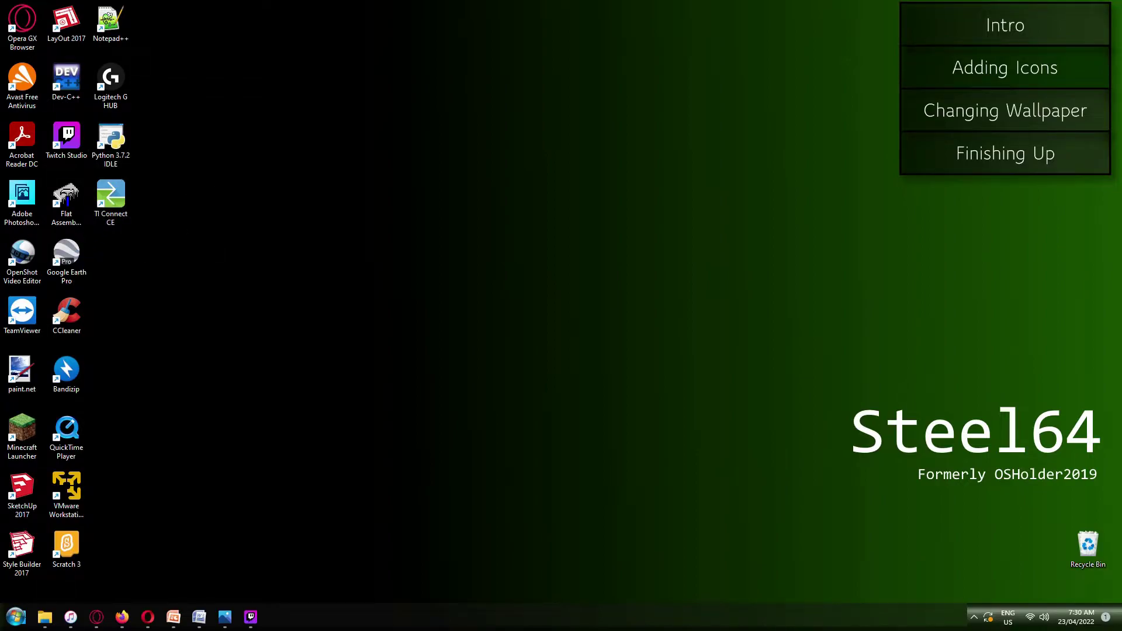
pyautogui.moveTo(0, 234); pyautogui.dragTo(111, 257)
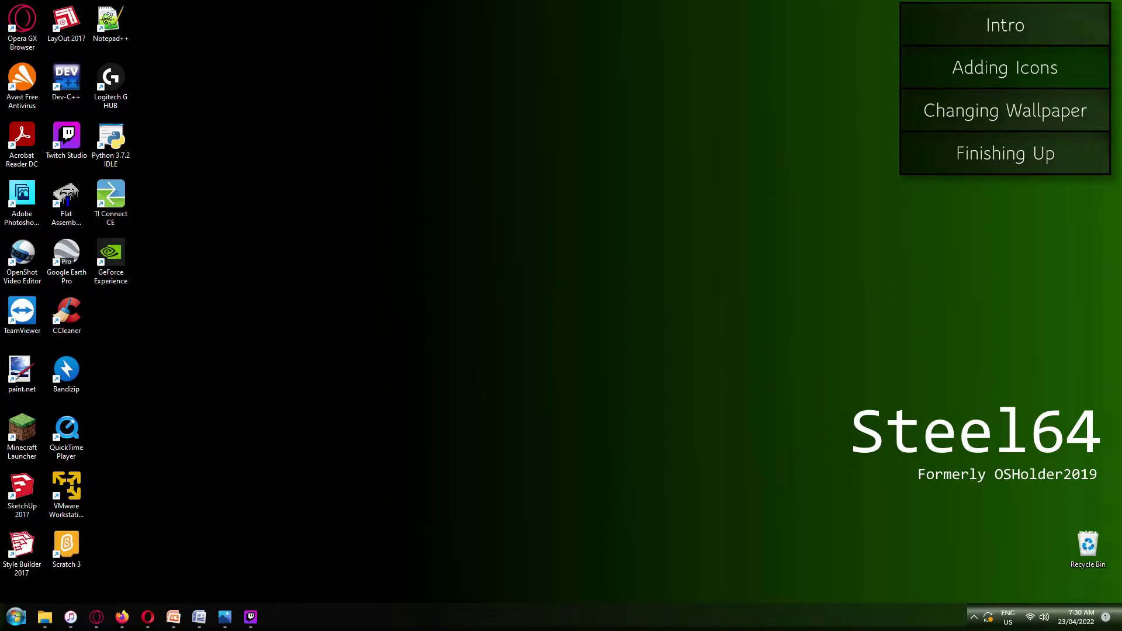
pyautogui.moveTo(0, 351); pyautogui.dragTo(111, 315)
pyautogui.click(199, 329)
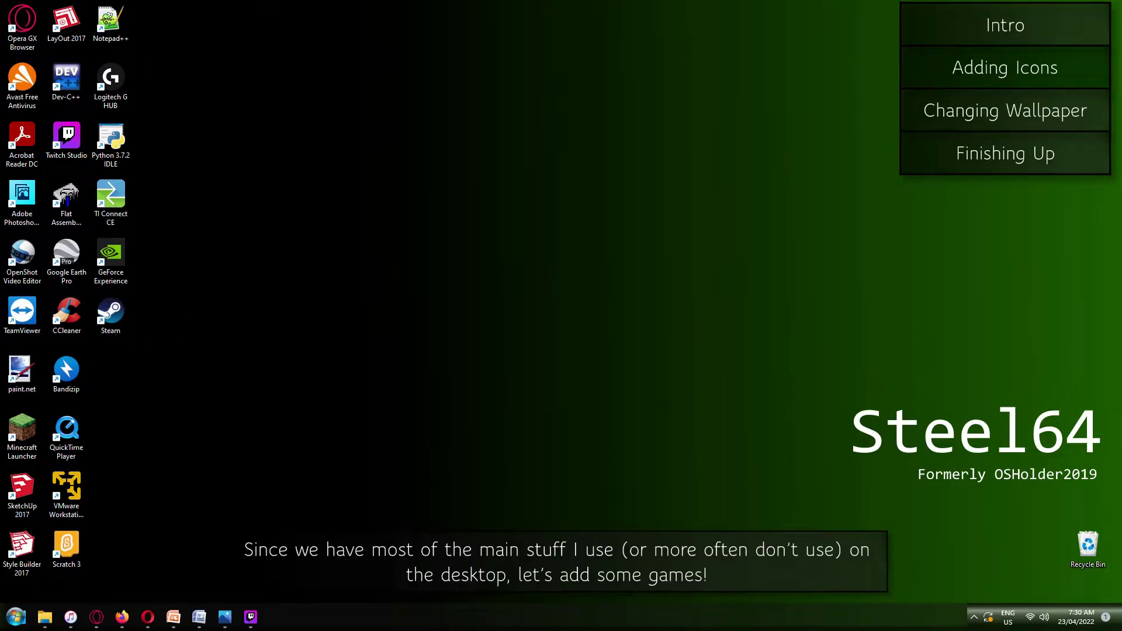
# Complete the third column with game shortcuts for BeamNG.drive, Automation, Assetto Corsa and Team Fortress 2.
pyautogui.moveTo(0, 418); pyautogui.dragTo(114, 374)
pyautogui.moveTo(0, 328)
pyautogui.mouseDown()
pyautogui.moveTo(41, 323)
pyautogui.moveTo(153, 433)
pyautogui.moveTo(111, 432)
pyautogui.mouseUp()
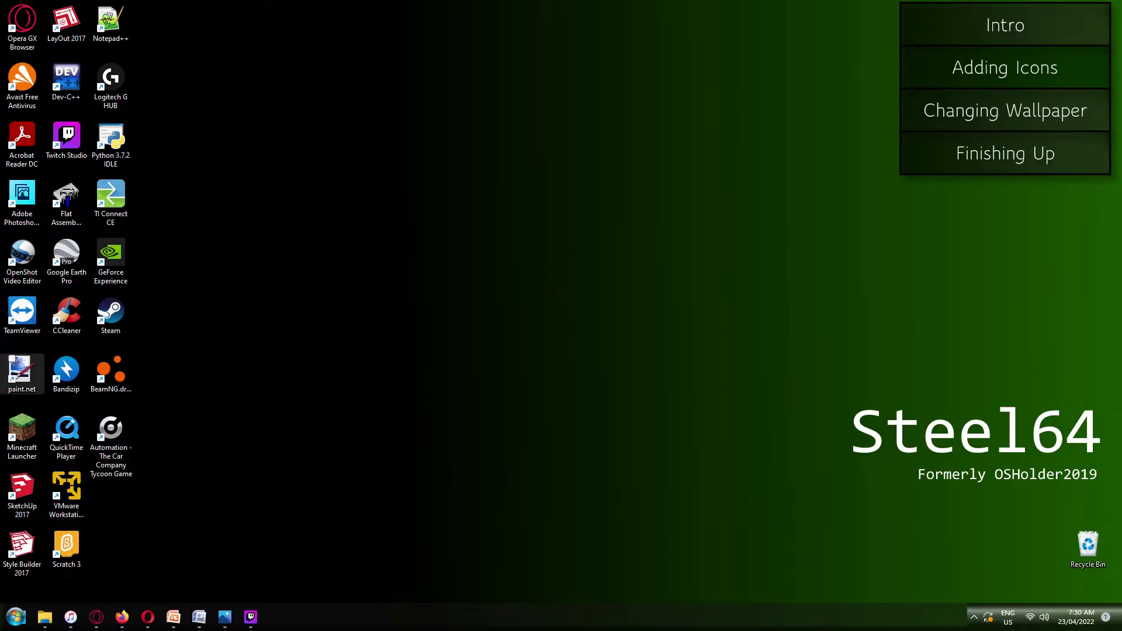
pyautogui.moveTo(0, 349); pyautogui.dragTo(119, 493)
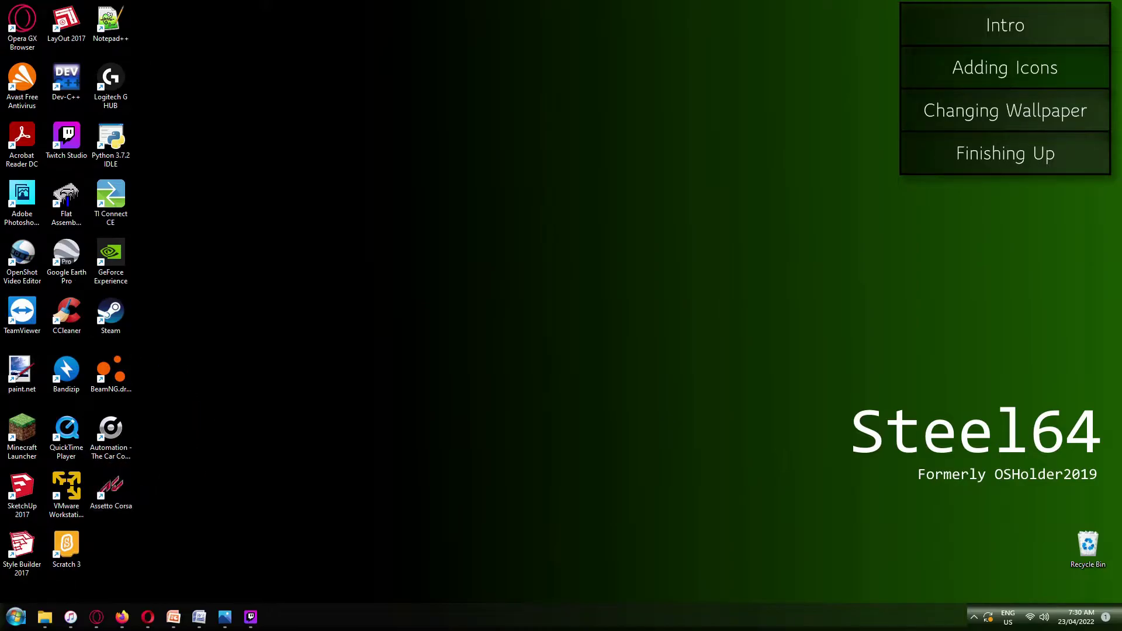
pyautogui.moveTo(222, 590); pyautogui.dragTo(111, 549)
# Start a fourth desktop column with the F1 2021, Automobilista and UNO game shortcuts.
pyautogui.moveTo(374, 94); pyautogui.dragTo(167, 21)
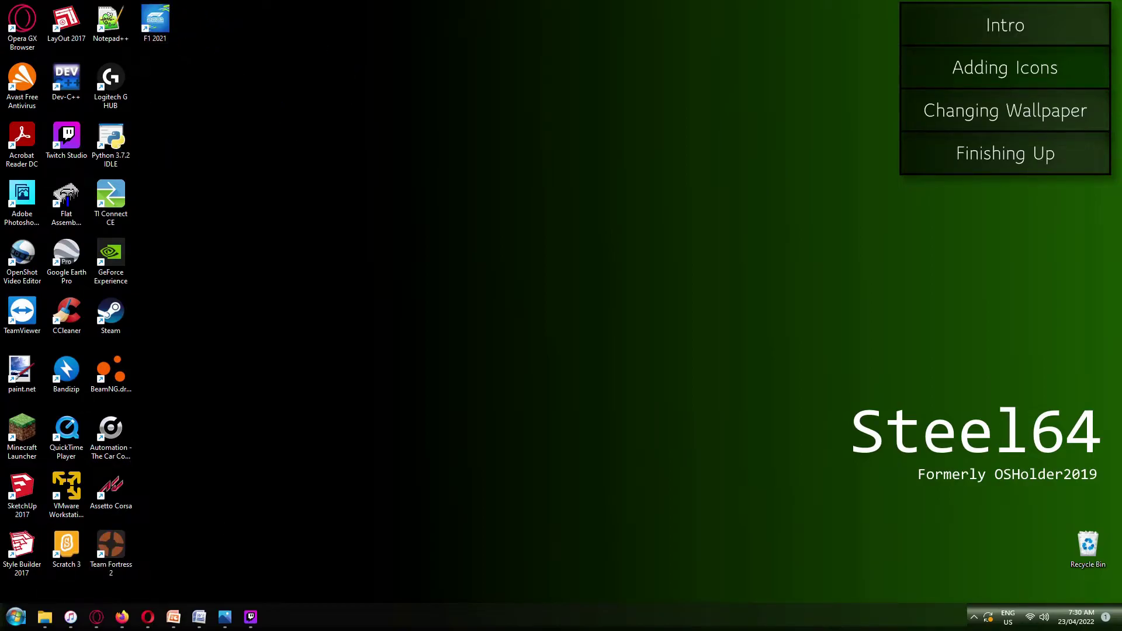
pyautogui.moveTo(249, 118); pyautogui.dragTo(154, 82)
pyautogui.moveTo(85, 108); pyautogui.dragTo(156, 137)
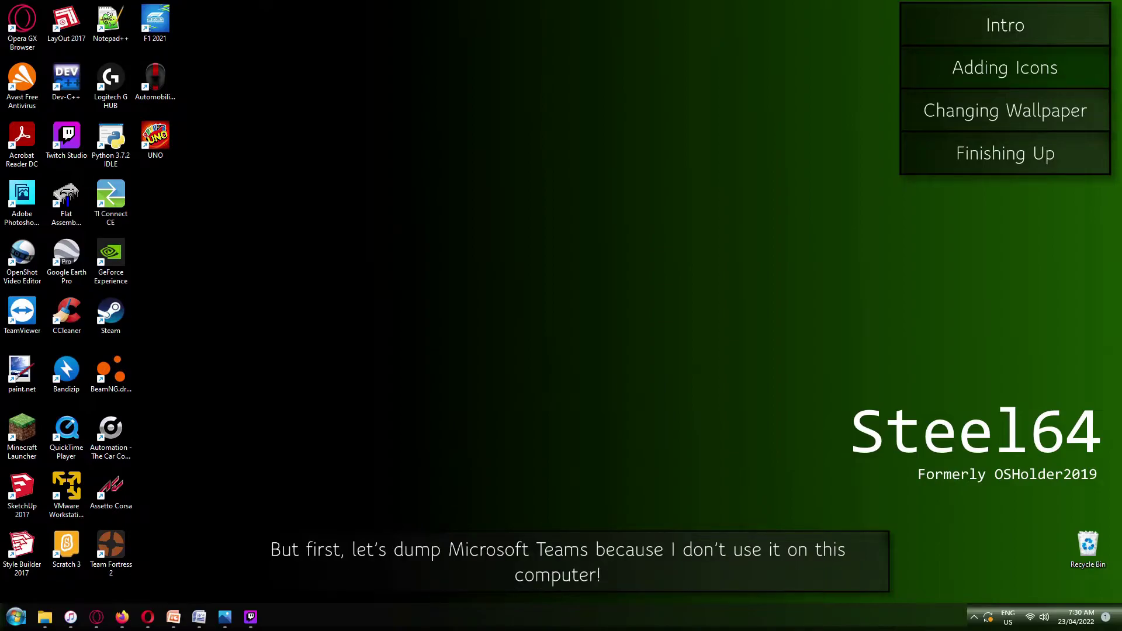
# Get rid of Microsoft Teams by moving it to the Recycle Bin.
pyautogui.moveTo(134, 363); pyautogui.dragTo(1040, 256)
pyautogui.moveTo(1036, 204); pyautogui.dragTo(1101, 518)
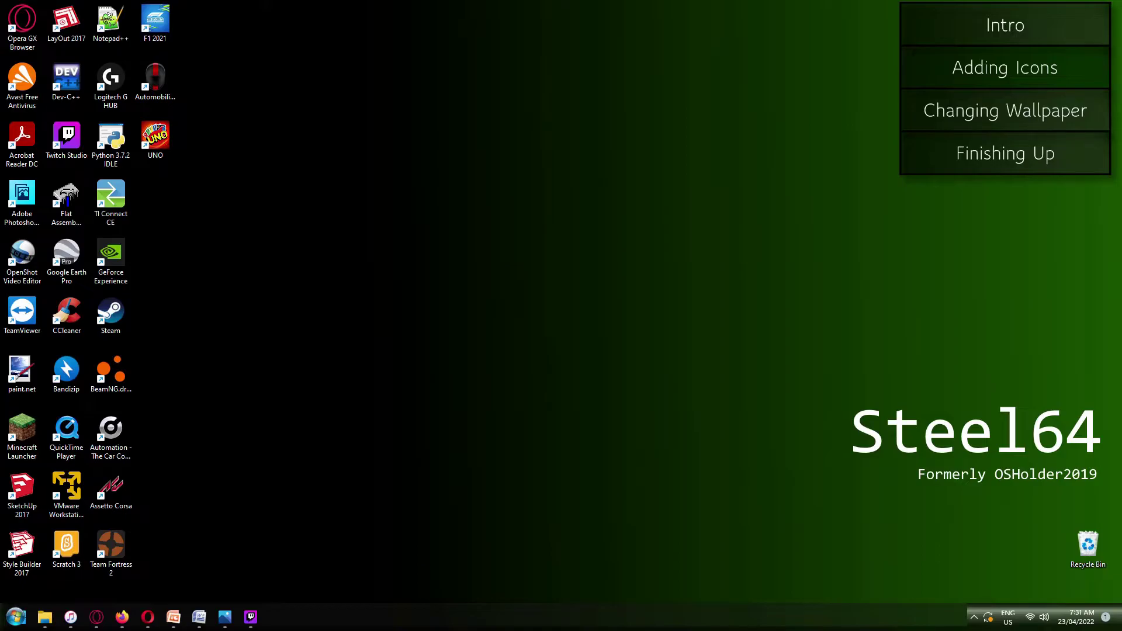
# Create desktop shortcuts for Word, Excel and PowerPoint below UNO in the fourth column.
pyautogui.moveTo(99, 208); pyautogui.dragTo(157, 203)
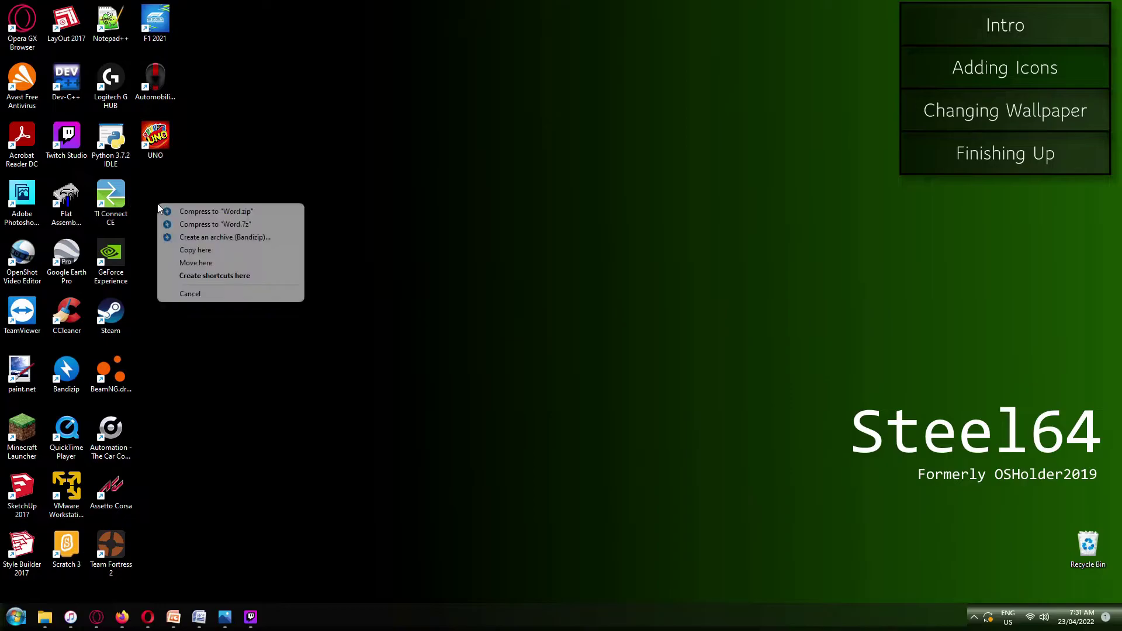
pyautogui.click(251, 274)
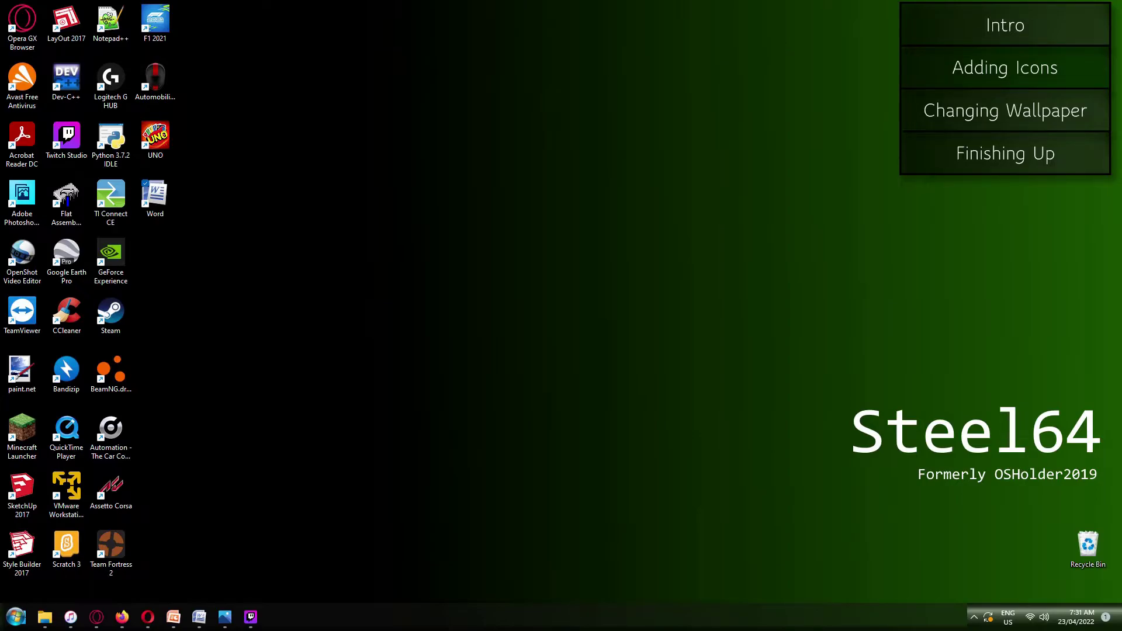
pyautogui.moveTo(6, 360); pyautogui.dragTo(157, 259)
pyautogui.click(211, 331)
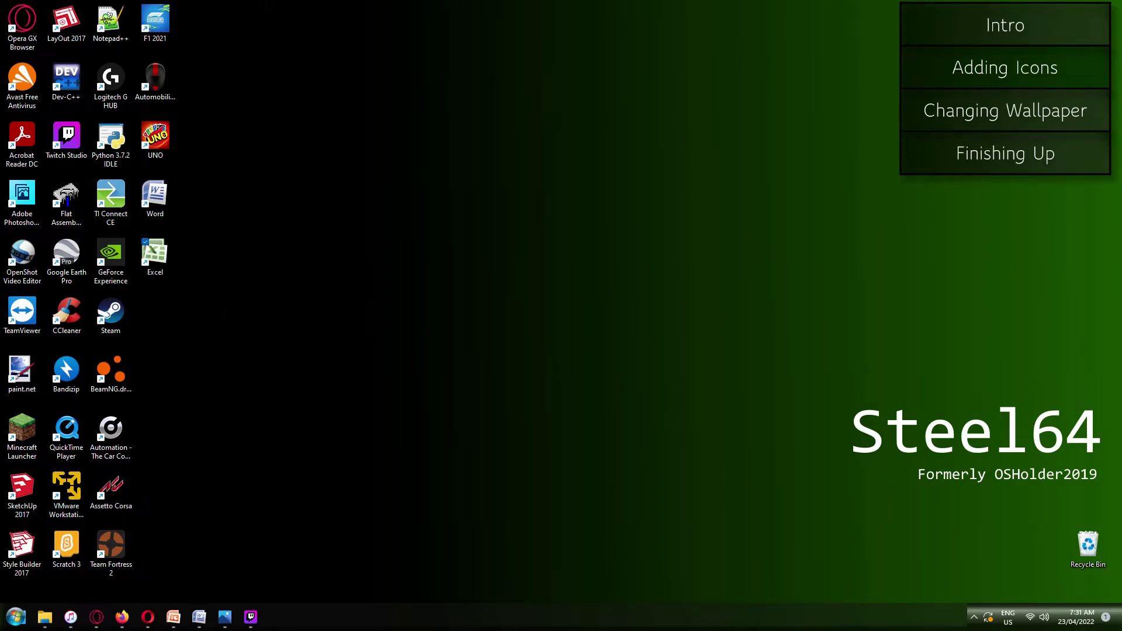
pyautogui.moveTo(57, 333); pyautogui.dragTo(152, 309)
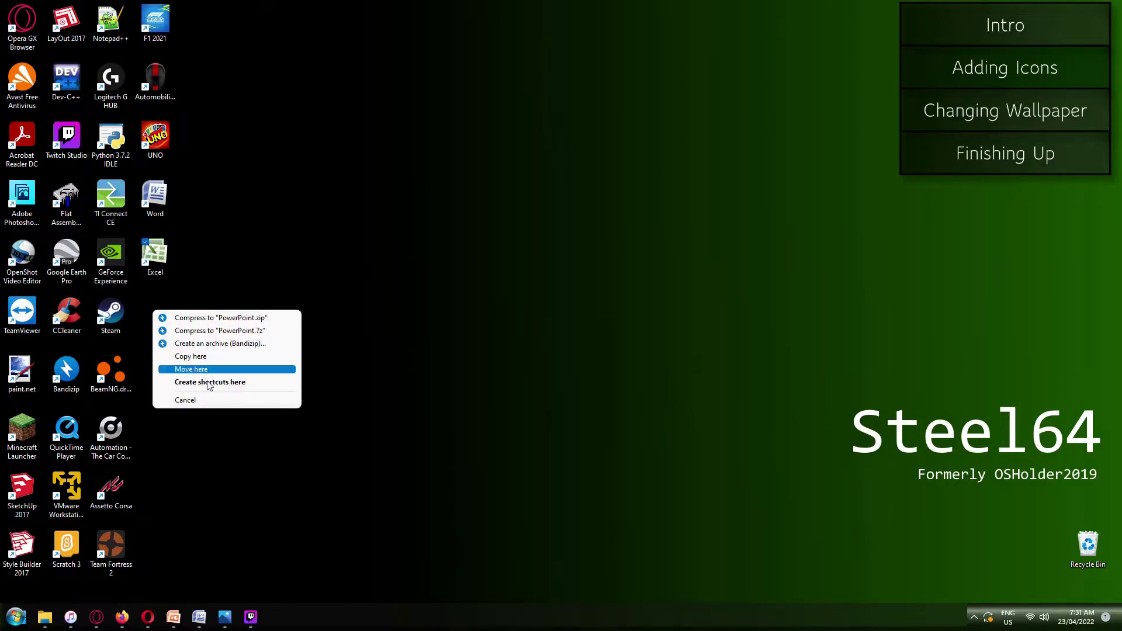
pyautogui.click(208, 383)
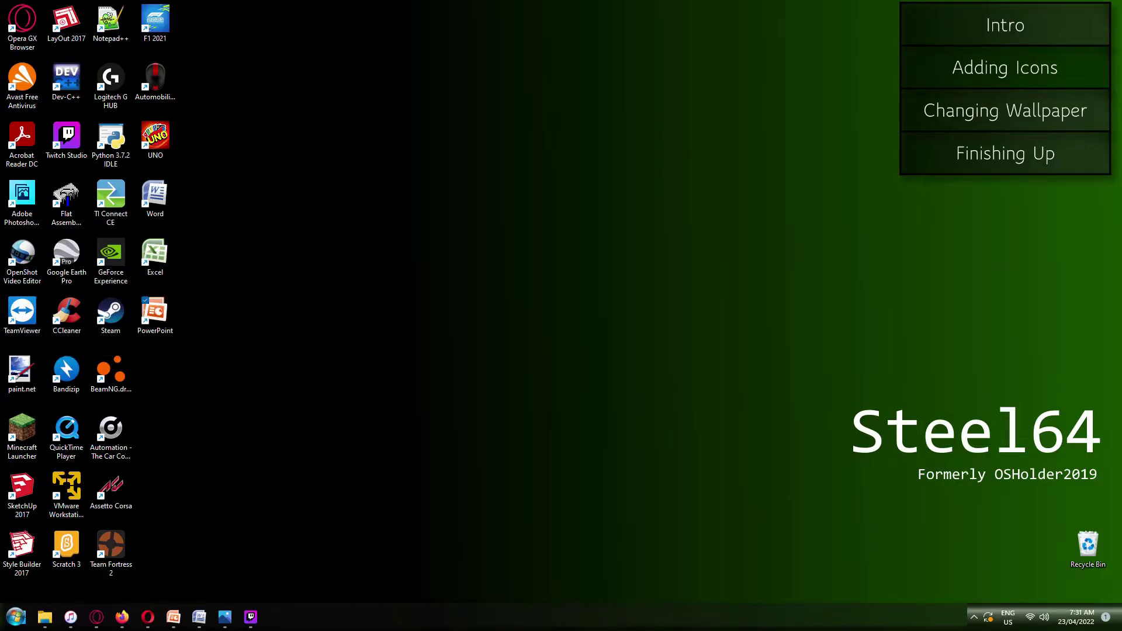
# Create desktop shortcuts for OneNote, Outlook and Publisher below PowerPoint in the fourth column.
pyautogui.moveTo(30, 334); pyautogui.dragTo(164, 369)
pyautogui.click(206, 442)
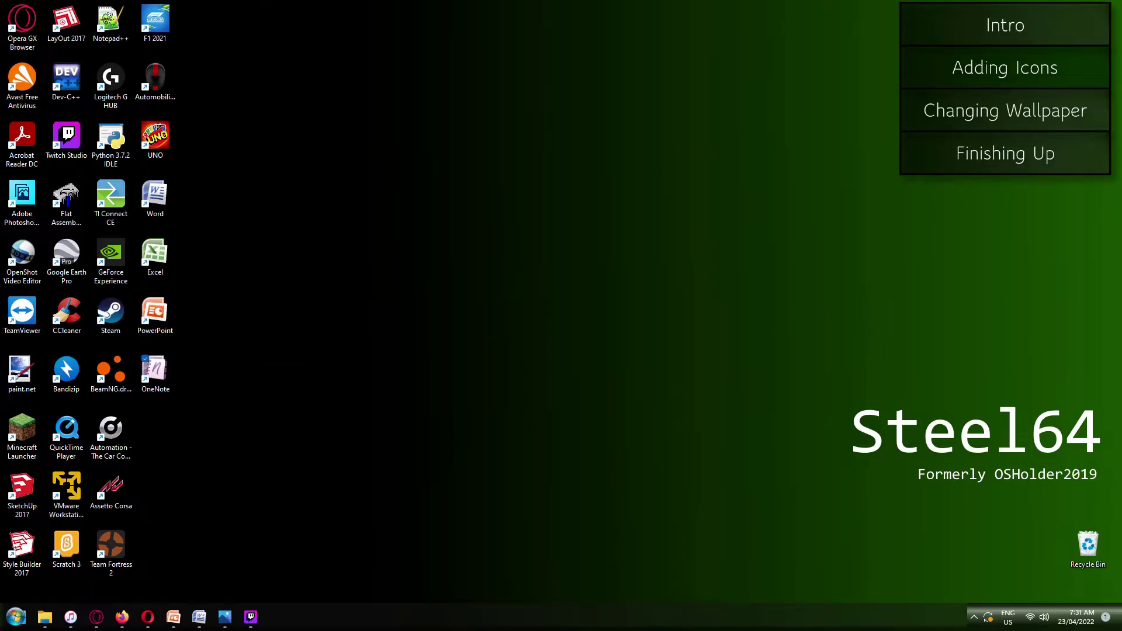
pyautogui.moveTo(111, 347); pyautogui.dragTo(152, 435)
pyautogui.click(210, 506)
pyautogui.moveTo(143, 471); pyautogui.dragTo(156, 491)
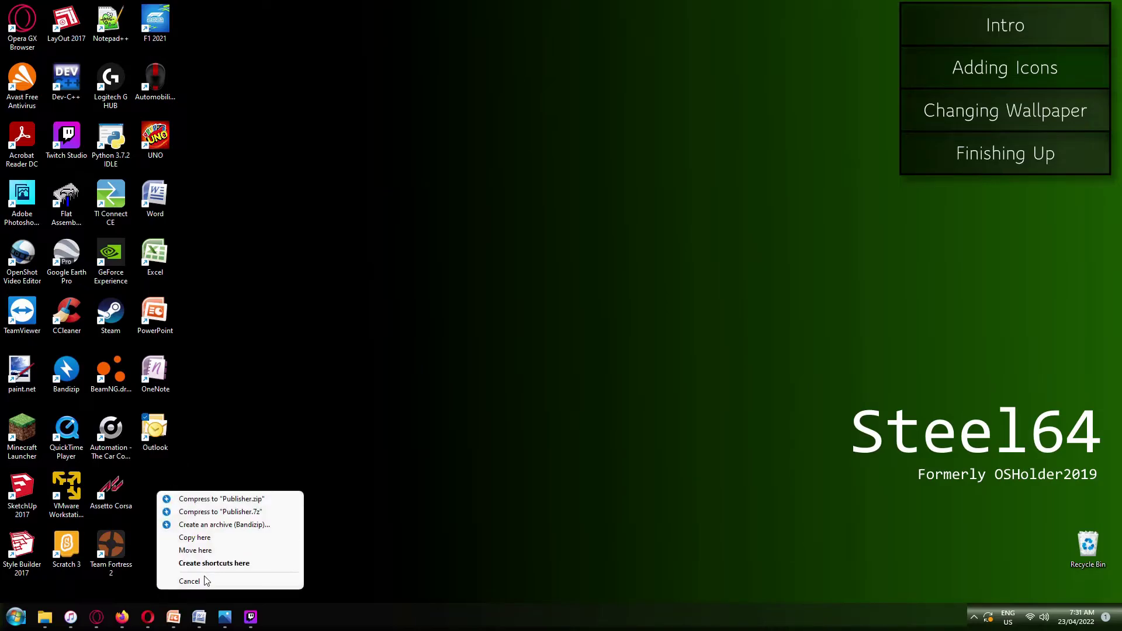
pyautogui.click(198, 564)
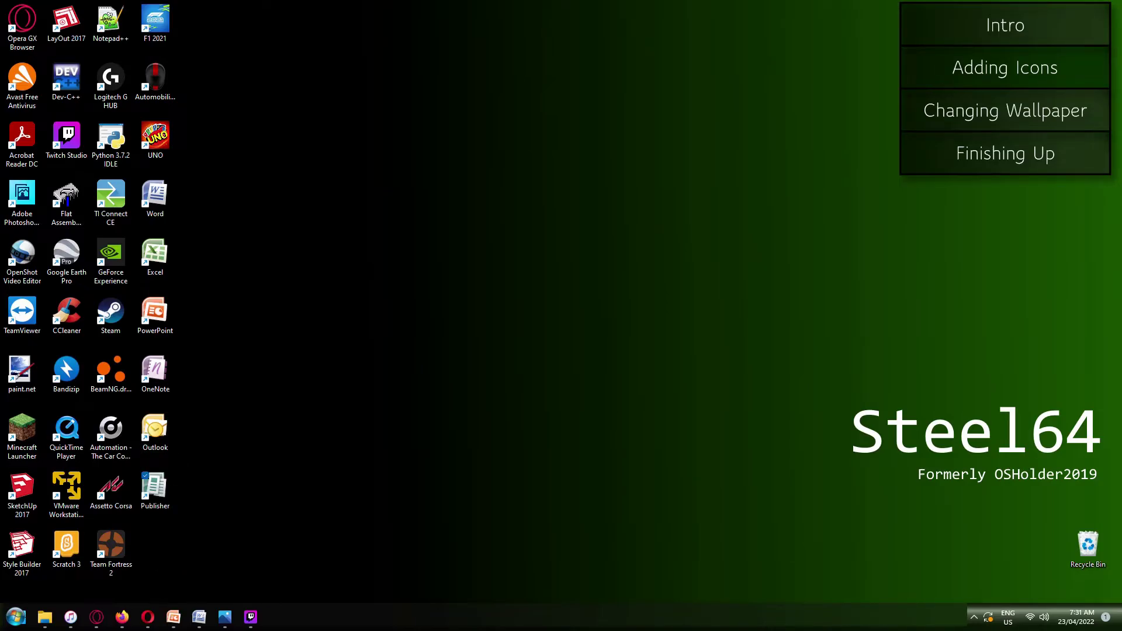
# Add the Access shortcut below Publisher and start a fifth desktop column with the Microsoft Small Basic and Honeycam shortcuts.
pyautogui.moveTo(72, 551); pyautogui.dragTo(157, 554)
pyautogui.click(221, 533)
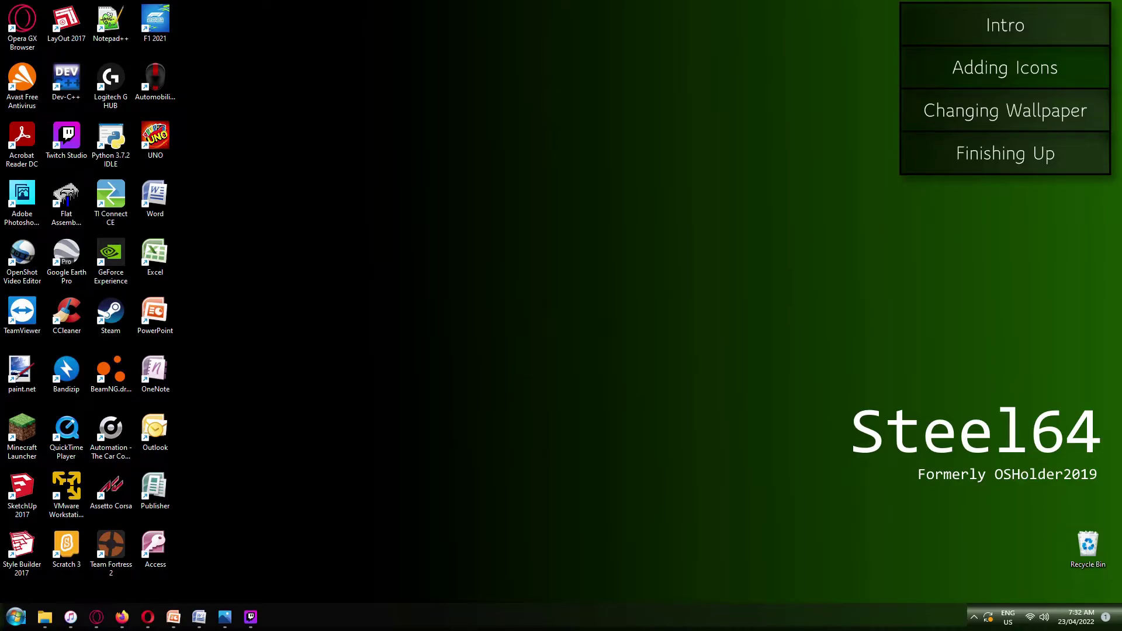
pyautogui.moveTo(9, 461); pyautogui.dragTo(192, 29)
pyautogui.click(229, 89)
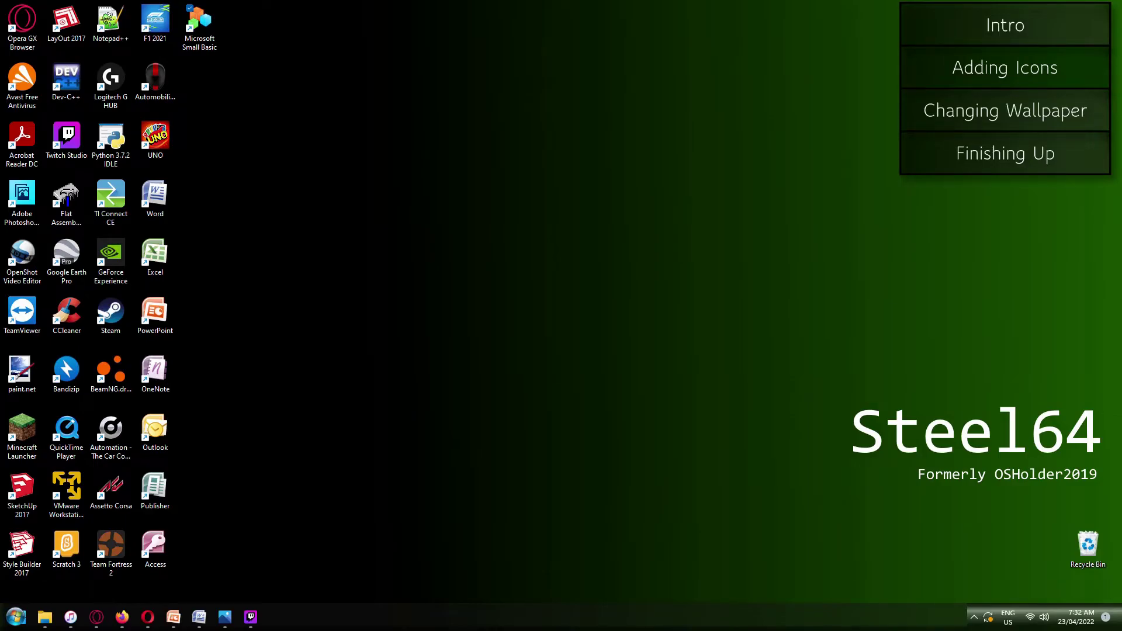
pyautogui.moveTo(1, 252); pyautogui.dragTo(198, 83)
pyautogui.click(259, 156)
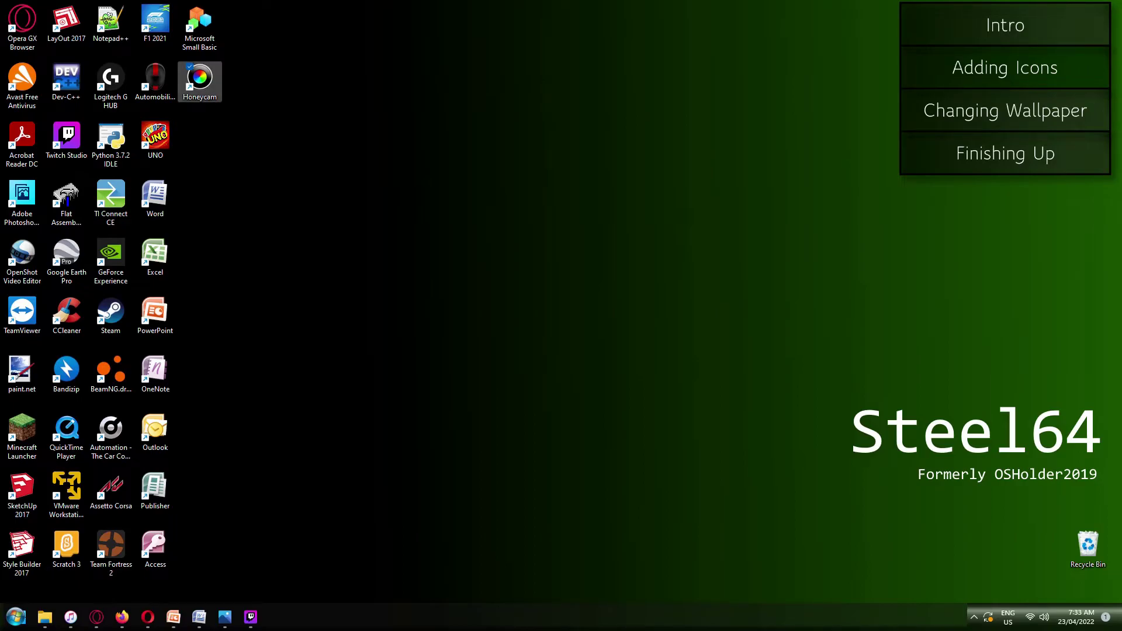
pyautogui.hotkey('alt', 'Tab')
pyautogui.moveTo(436, 74); pyautogui.dragTo(336, 100)
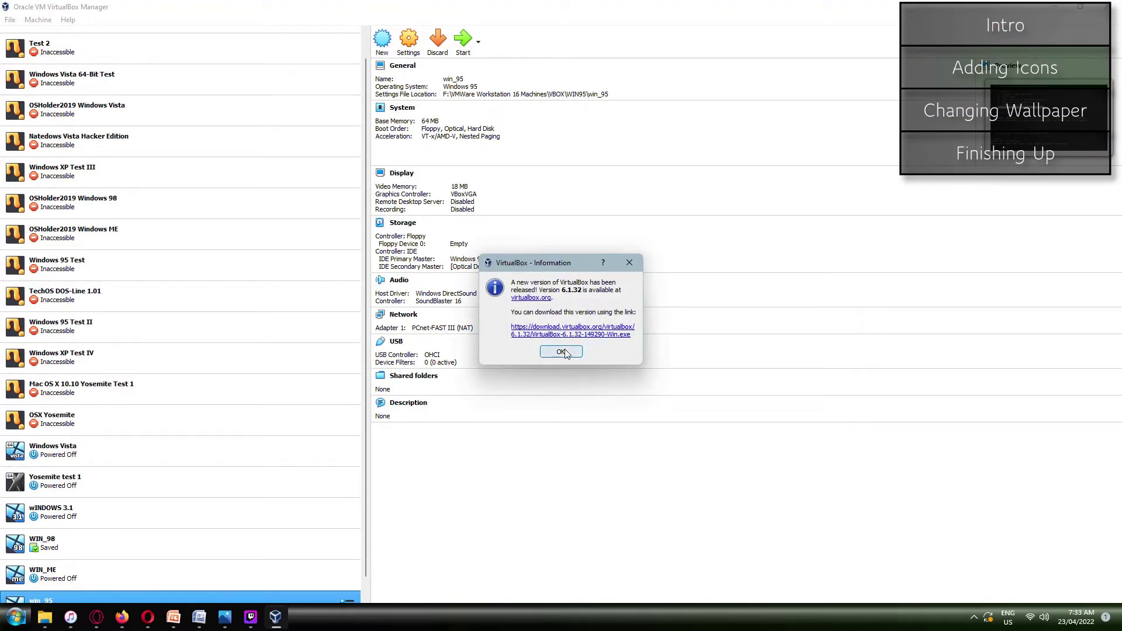
pyautogui.click(560, 352)
pyautogui.click(1107, 6)
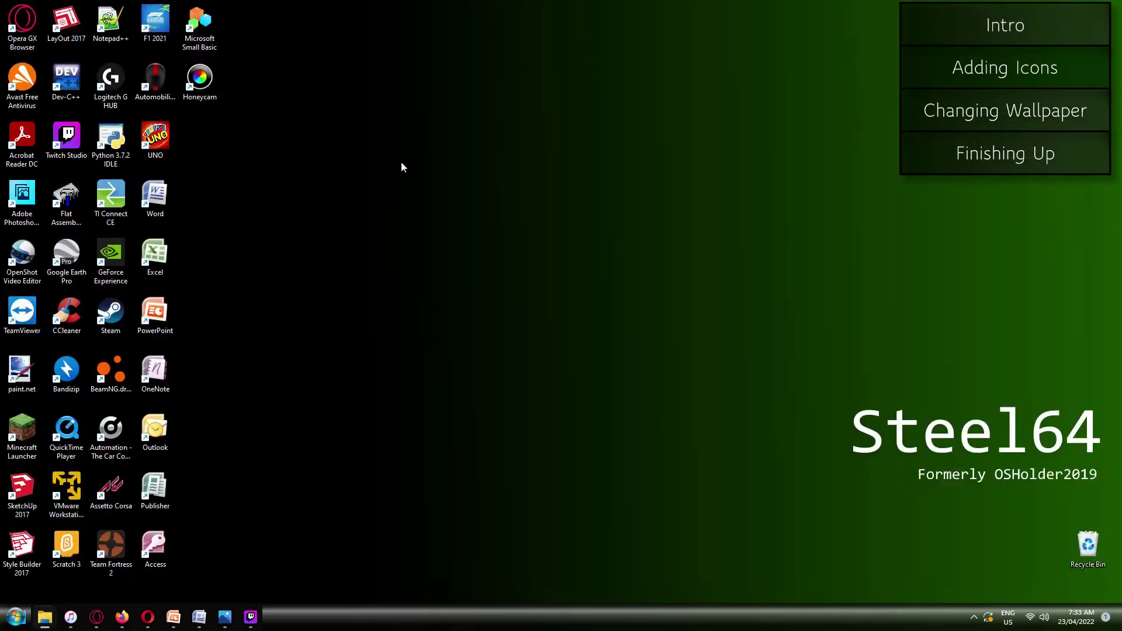
# Place the Oracle VM VirtualBox, Golf With Your Friends and Goat Simulator shortcuts below Honeycam in the fifth column.
pyautogui.moveTo(16, 227); pyautogui.dragTo(202, 140)
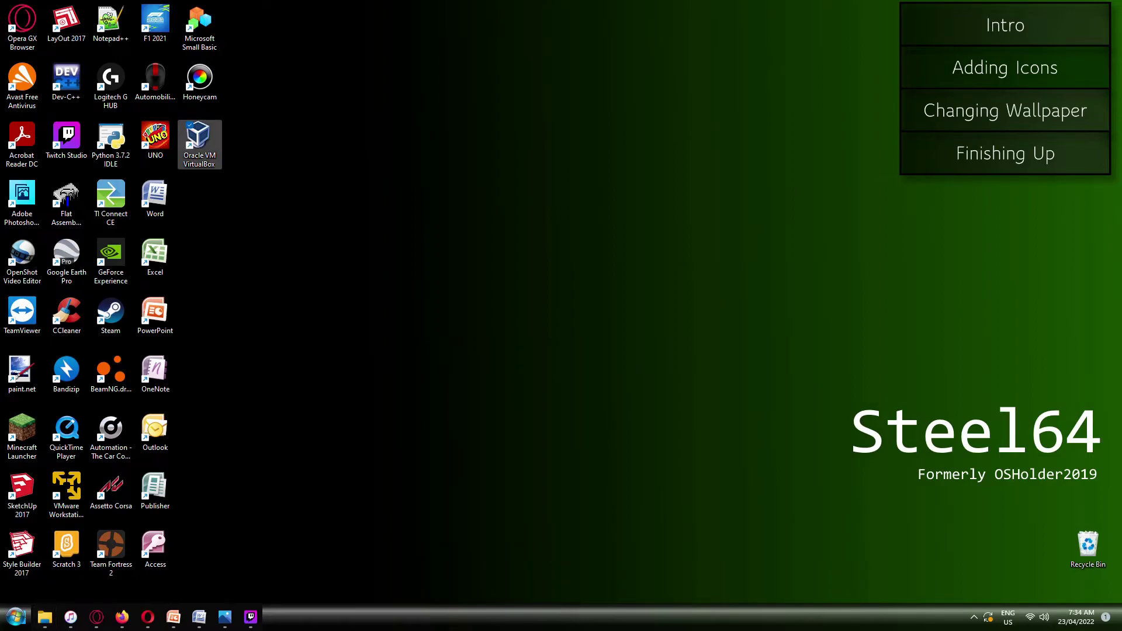
pyautogui.click(261, 324)
pyautogui.moveTo(109, 236); pyautogui.dragTo(214, 202)
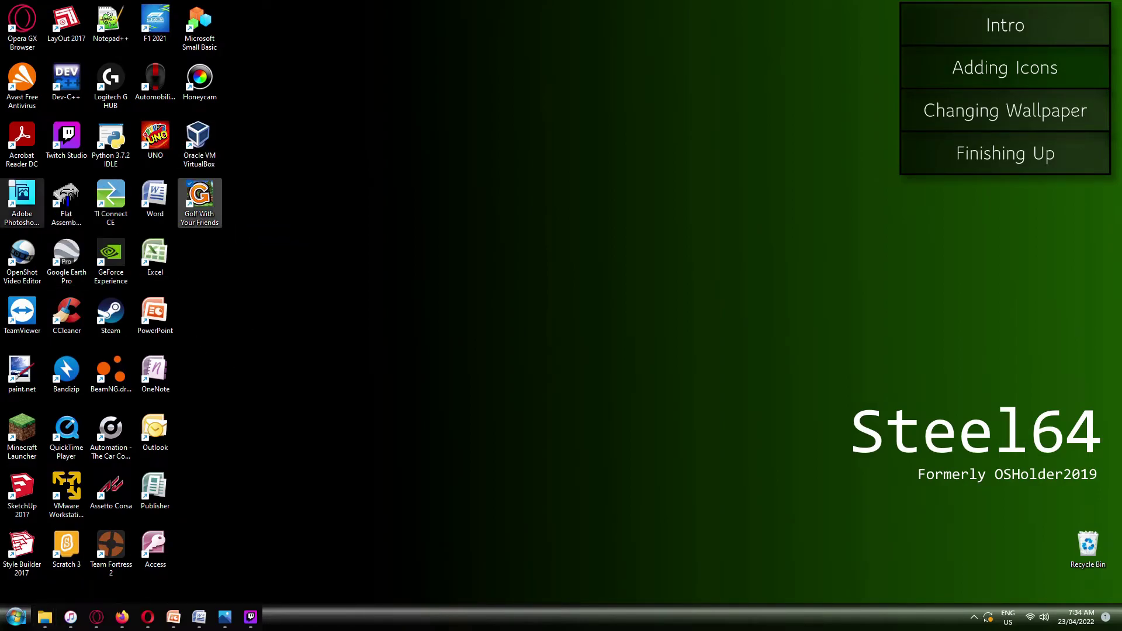
pyautogui.moveTo(194, 246)
pyautogui.mouseDown()
pyautogui.moveTo(219, 258)
pyautogui.moveTo(199, 246)
pyautogui.mouseUp()
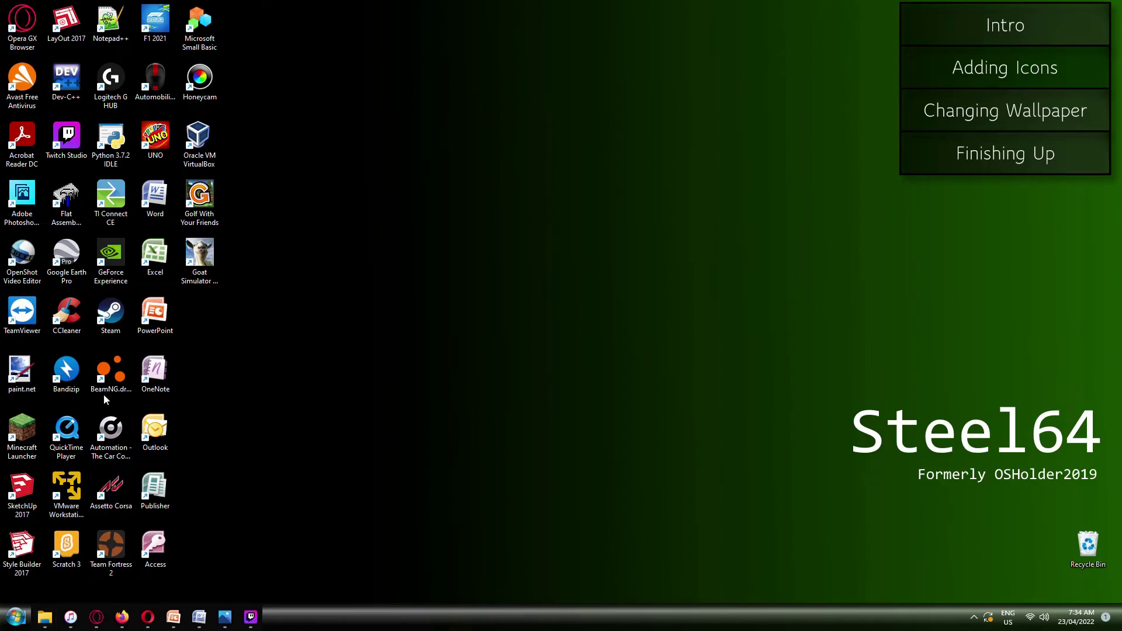
pyautogui.click(535, 399)
# Empty the Recycle Bin, permanently deleting all its items, and close its window.
pyautogui.click(1088, 562)
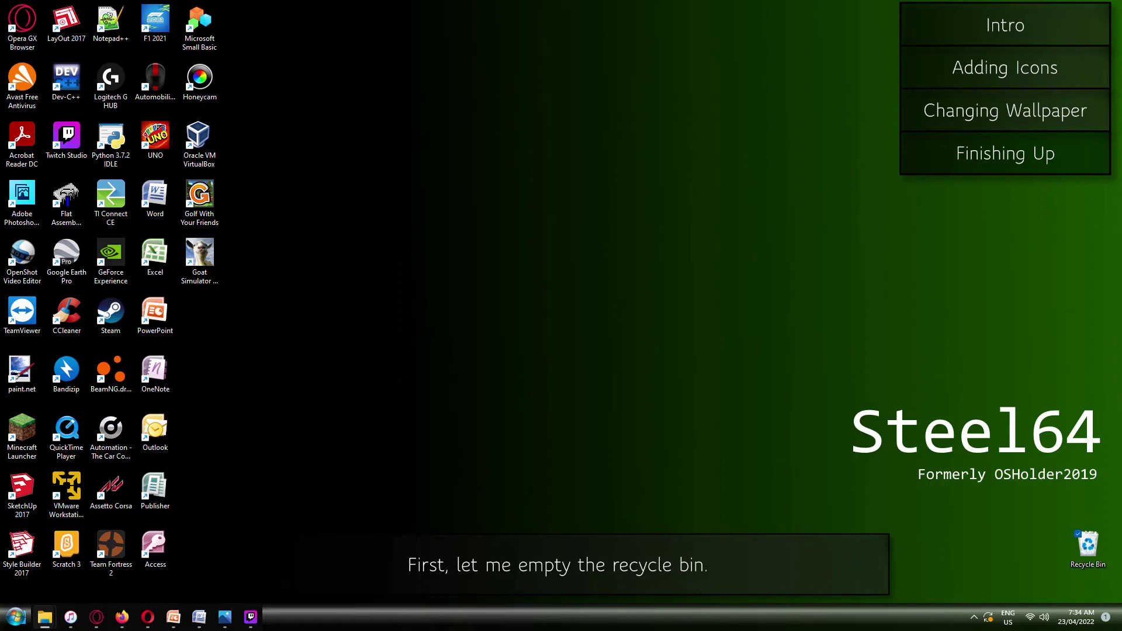
pyautogui.moveTo(0, 57); pyautogui.dragTo(686, 150)
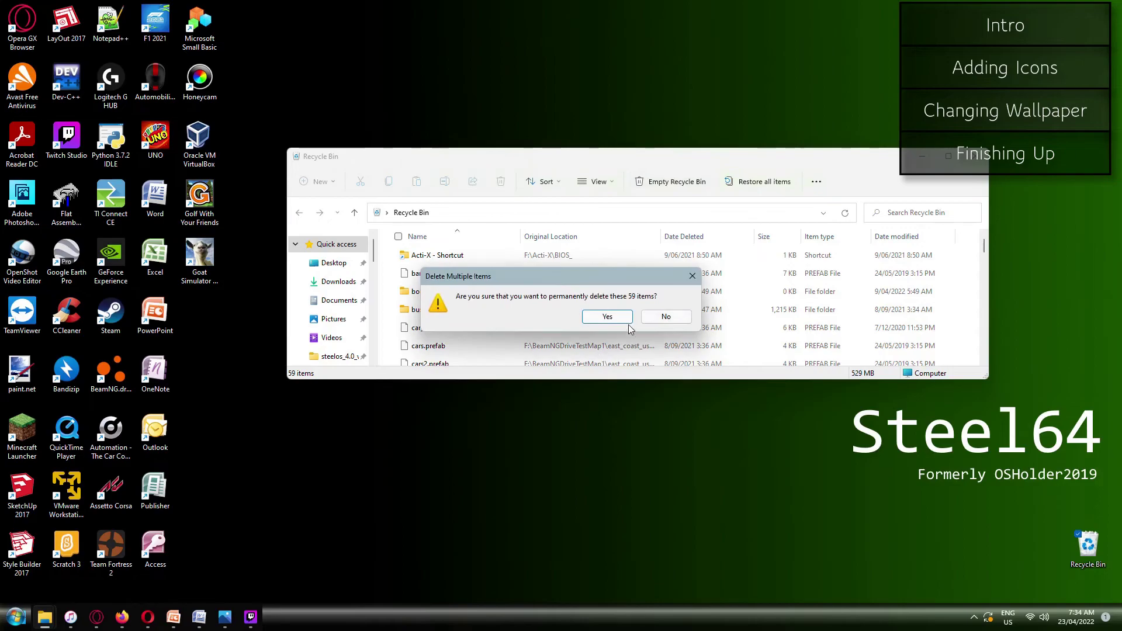
pyautogui.click(618, 320)
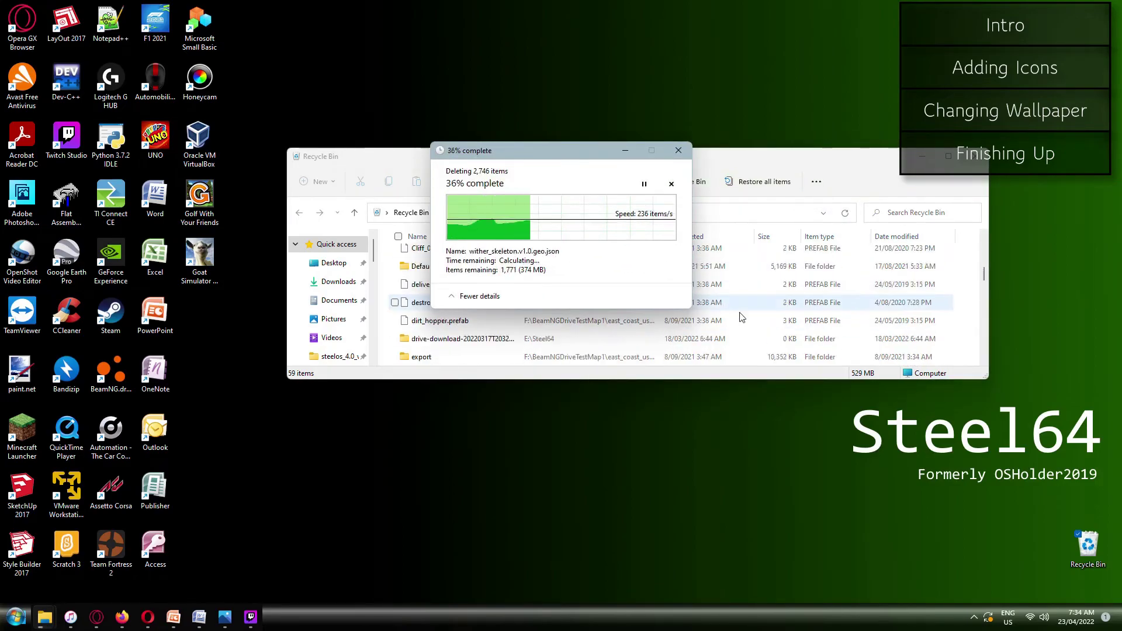
pyautogui.moveTo(563, 149); pyautogui.dragTo(769, 405)
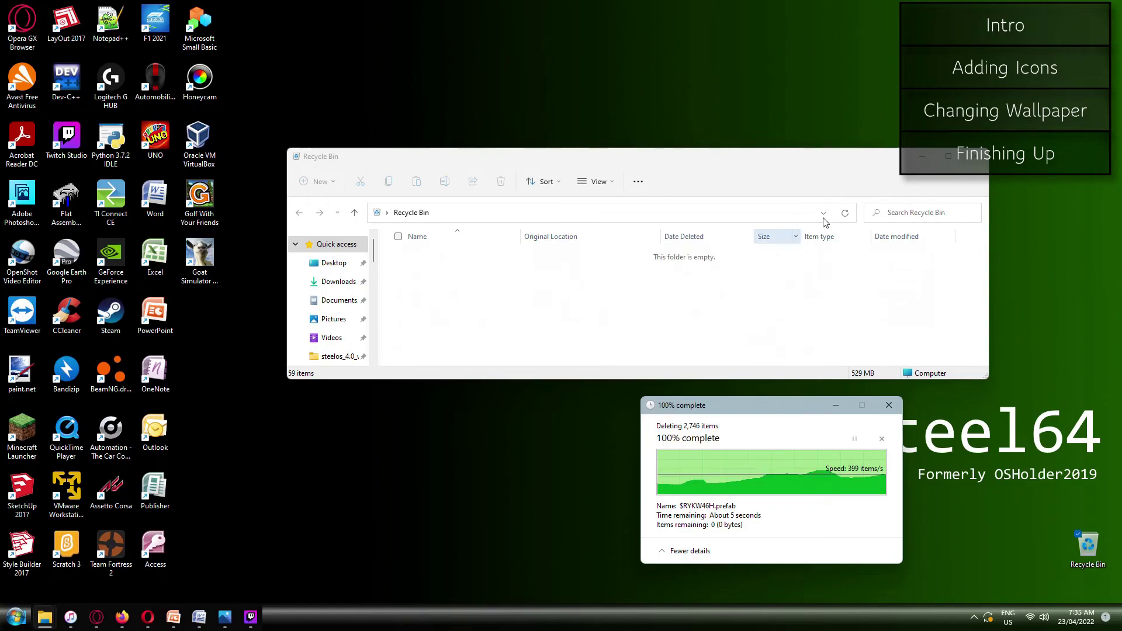
pyautogui.click(971, 159)
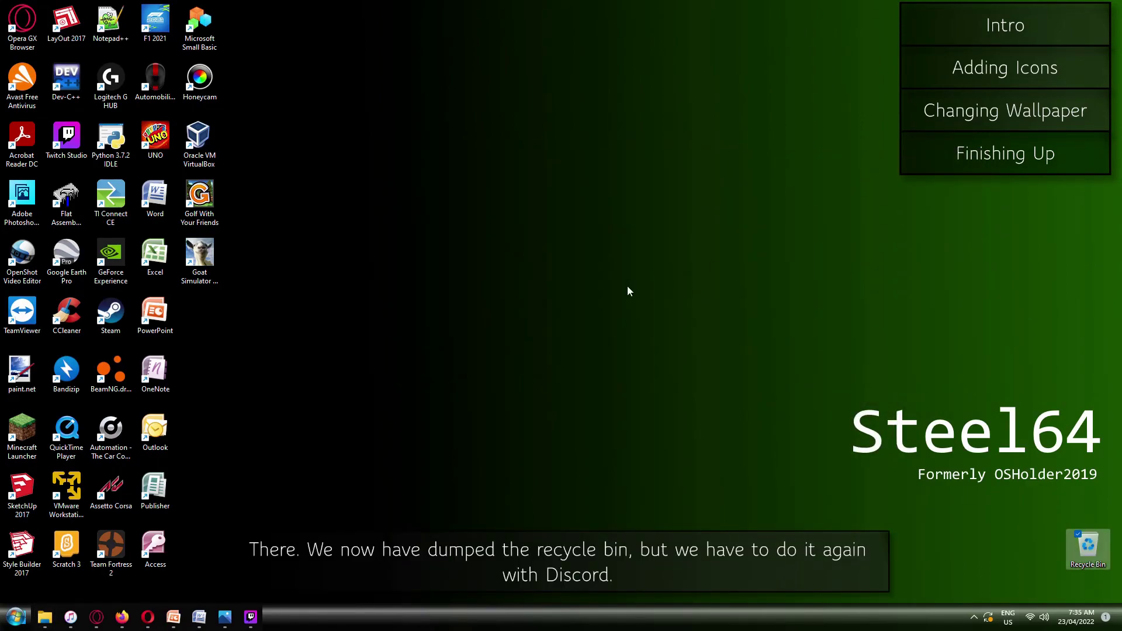
pyautogui.click(543, 300)
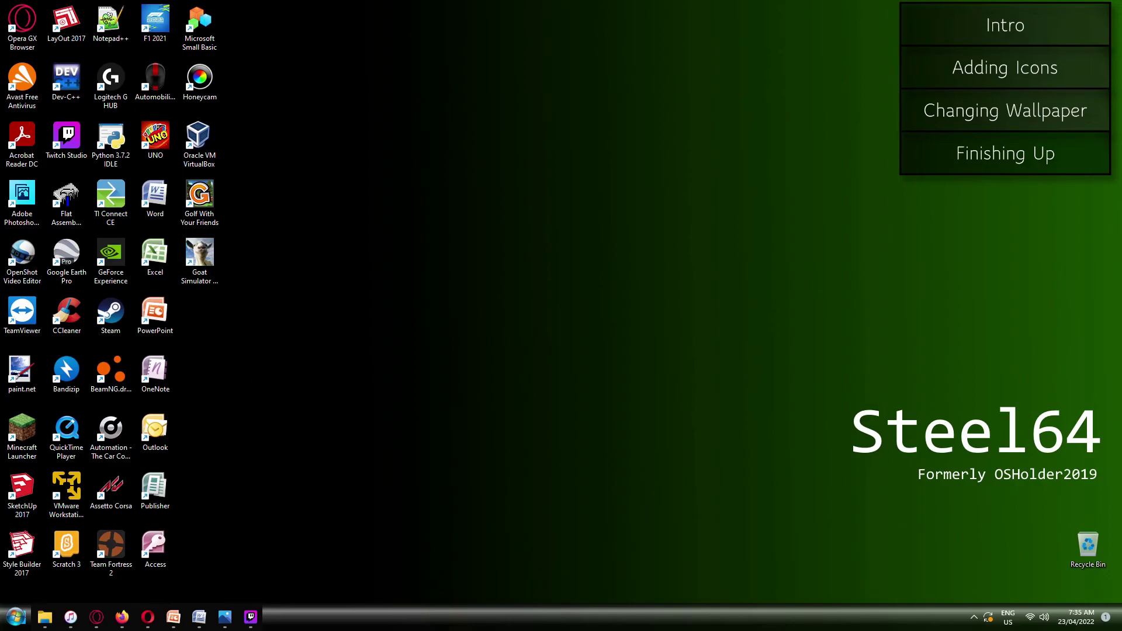
# Move the Discord shortcut to the Recycle Bin and empty the bin again, closing its window.
pyautogui.moveTo(22, 310); pyautogui.dragTo(1090, 558)
pyautogui.doubleClick(1089, 553)
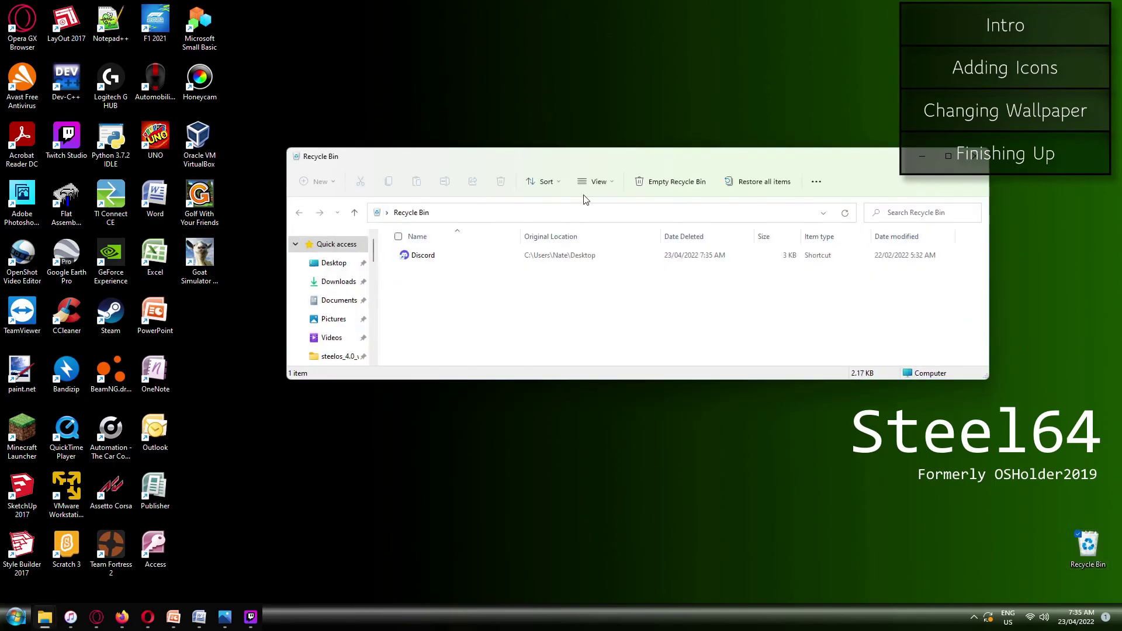
pyautogui.click(671, 181)
pyautogui.click(605, 354)
pyautogui.click(973, 156)
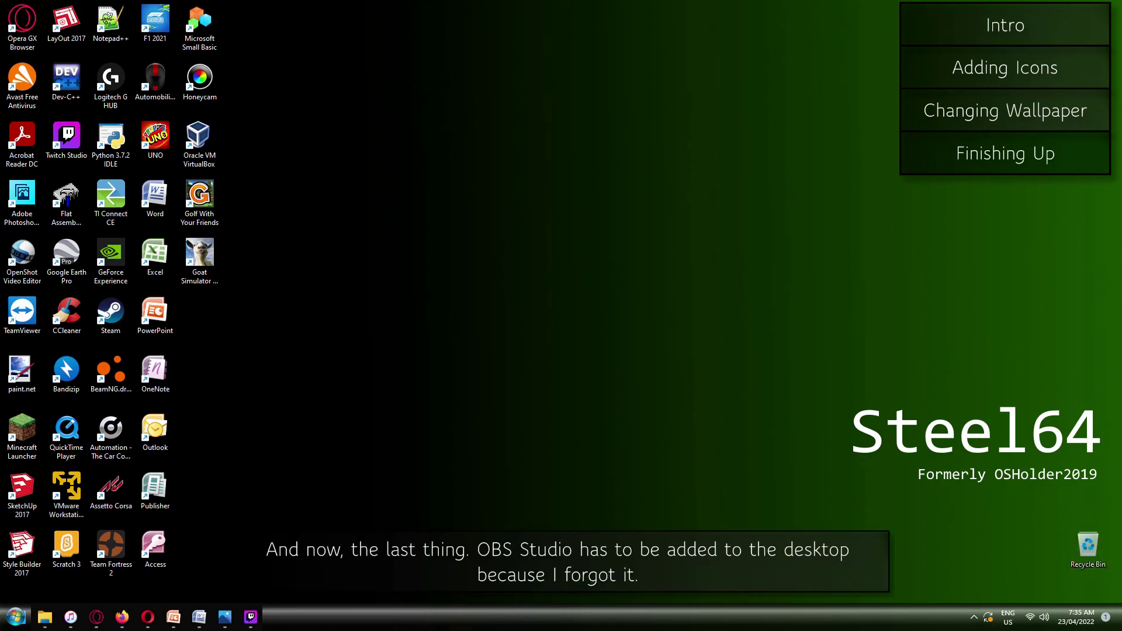
# Add an OBS Studio shortcut to the desktop below Goat Simulator in the fifth column.
pyautogui.moveTo(36, 257); pyautogui.dragTo(190, 320)
pyautogui.click(292, 331)
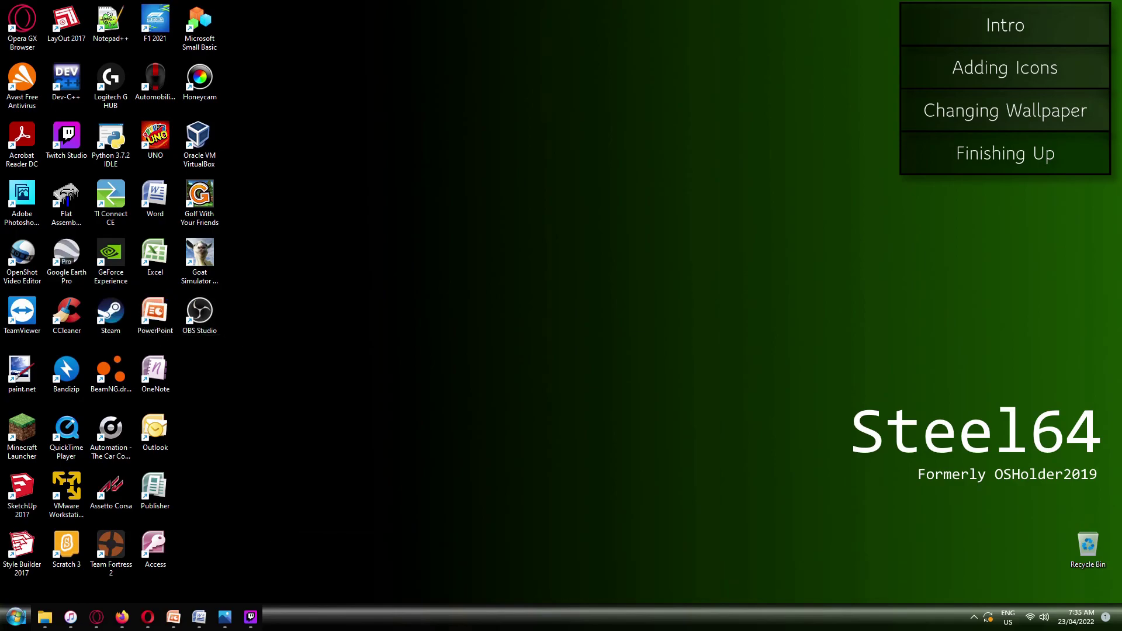